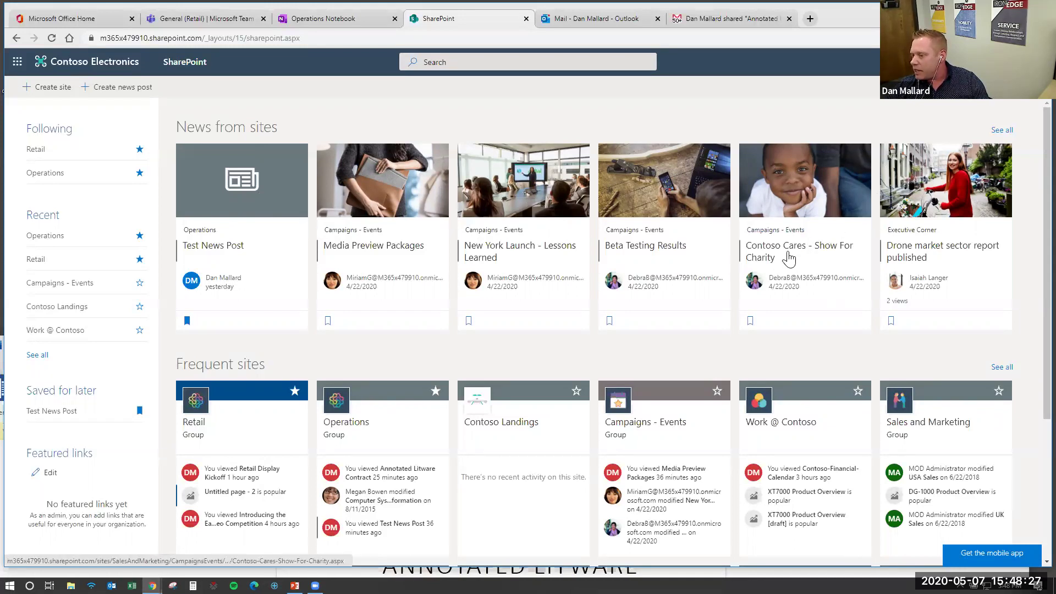
{"action": "scroll", "coordinate": [423, 348], "scroll_direction": "down", "scroll_amount": 2}
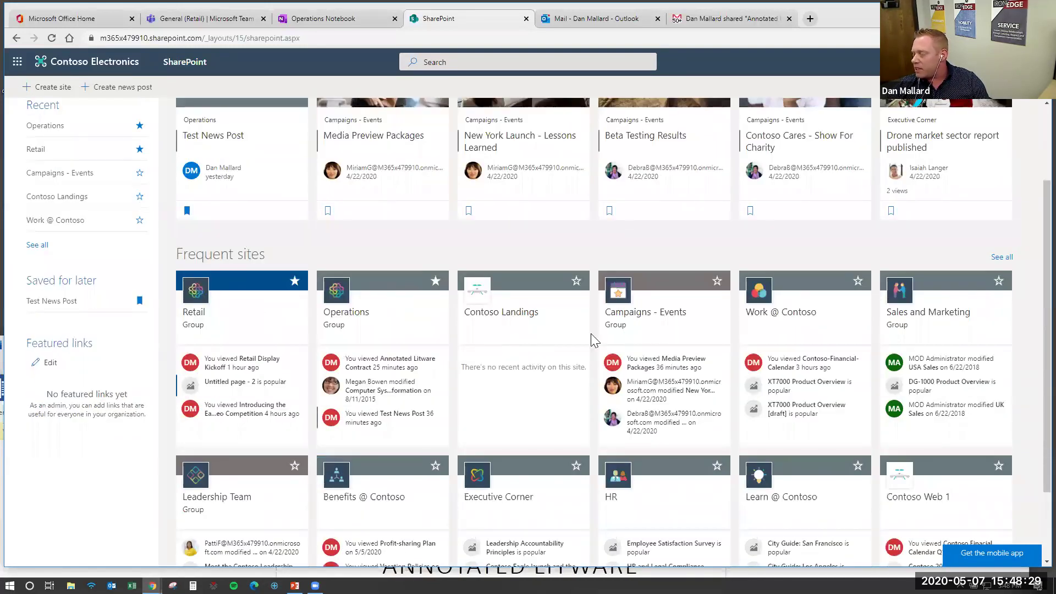
{"action": "scroll", "coordinate": [565, 343], "scroll_direction": "up", "scroll_amount": 2}
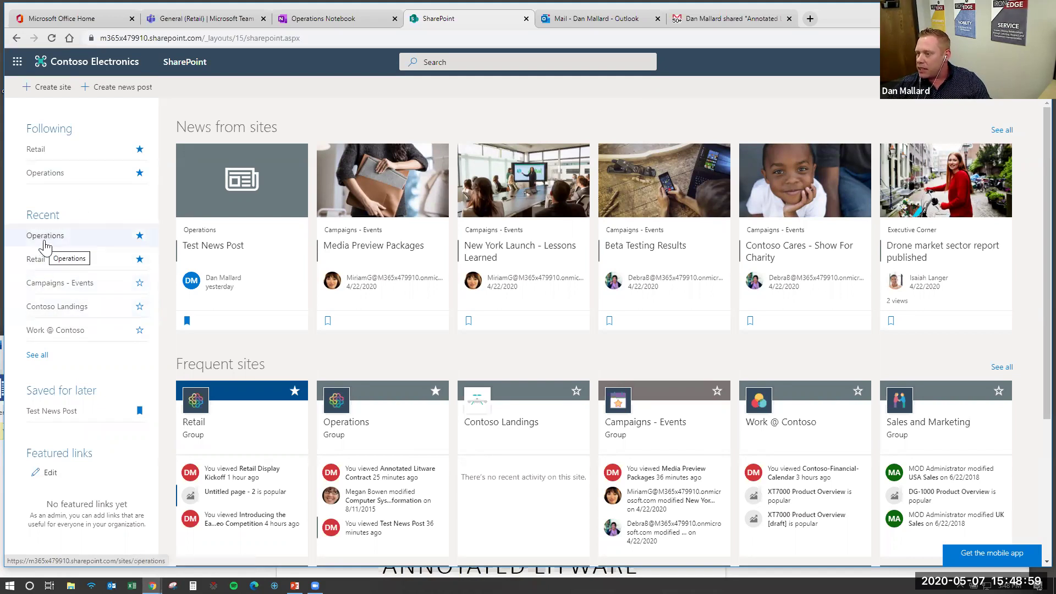
Open the Operations site, browse its home page, then go to its Documents library
{"action": "left_click", "coordinate": [46, 237]}
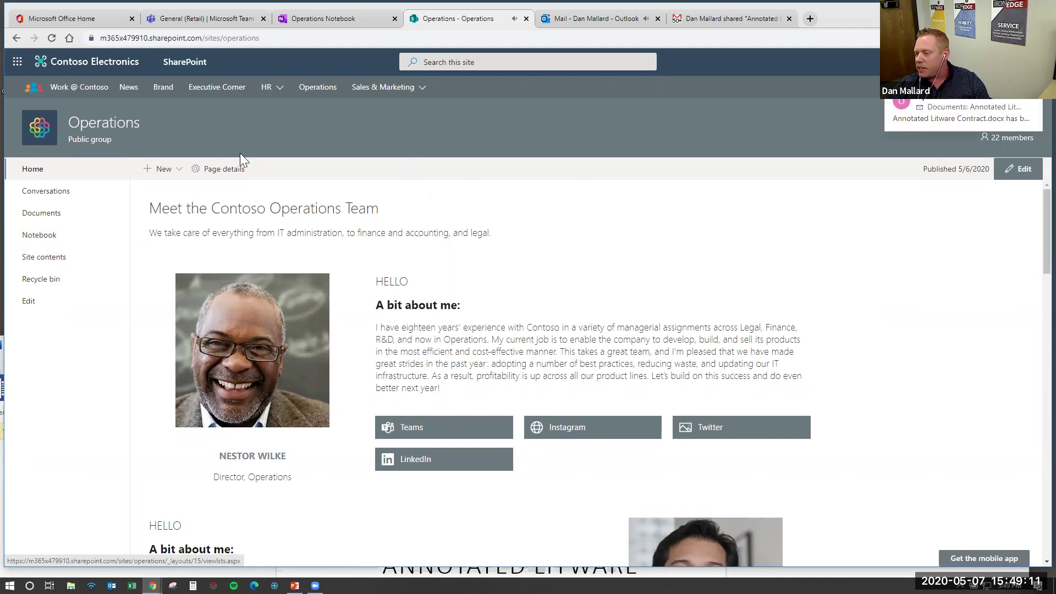
{"action": "scroll", "coordinate": [329, 222], "scroll_direction": "down", "scroll_amount": 6}
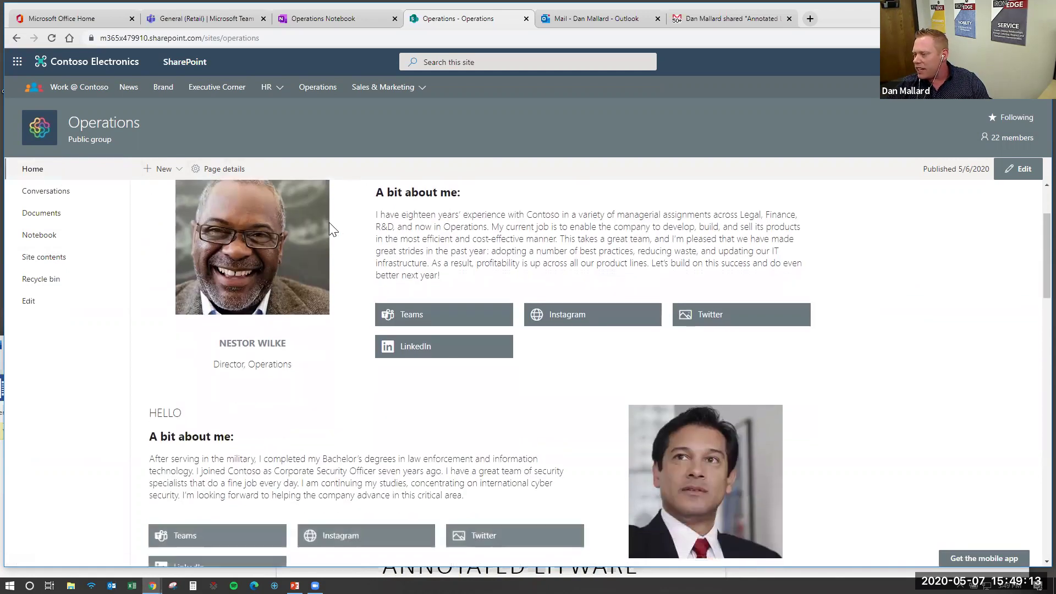
{"action": "scroll", "coordinate": [379, 264], "scroll_direction": "down", "scroll_amount": 4}
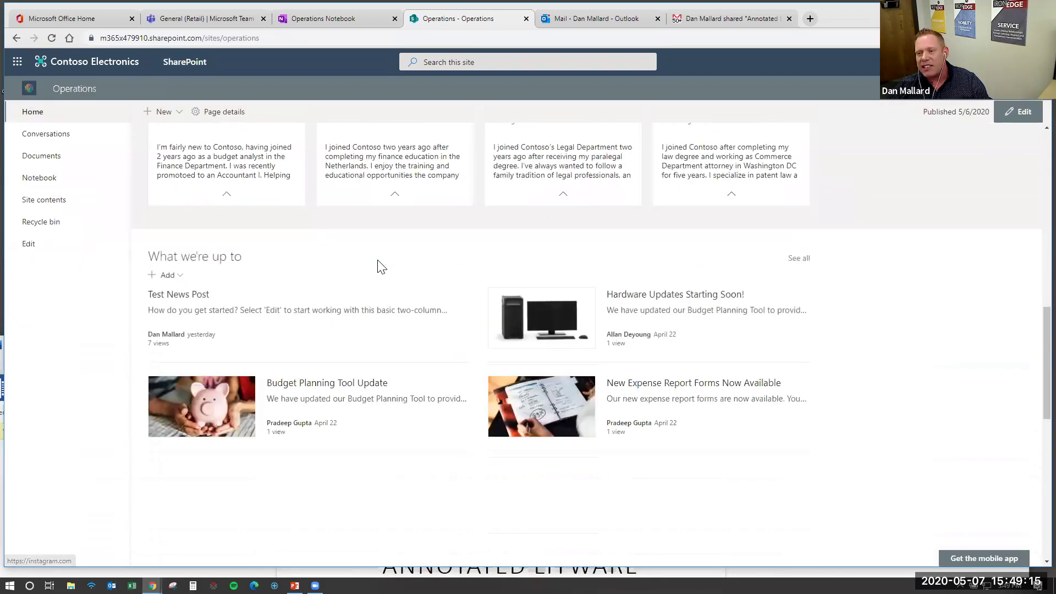
{"action": "scroll", "coordinate": [378, 266], "scroll_direction": "up", "scroll_amount": 8}
{"action": "scroll", "coordinate": [378, 260], "scroll_direction": "up", "scroll_amount": 5}
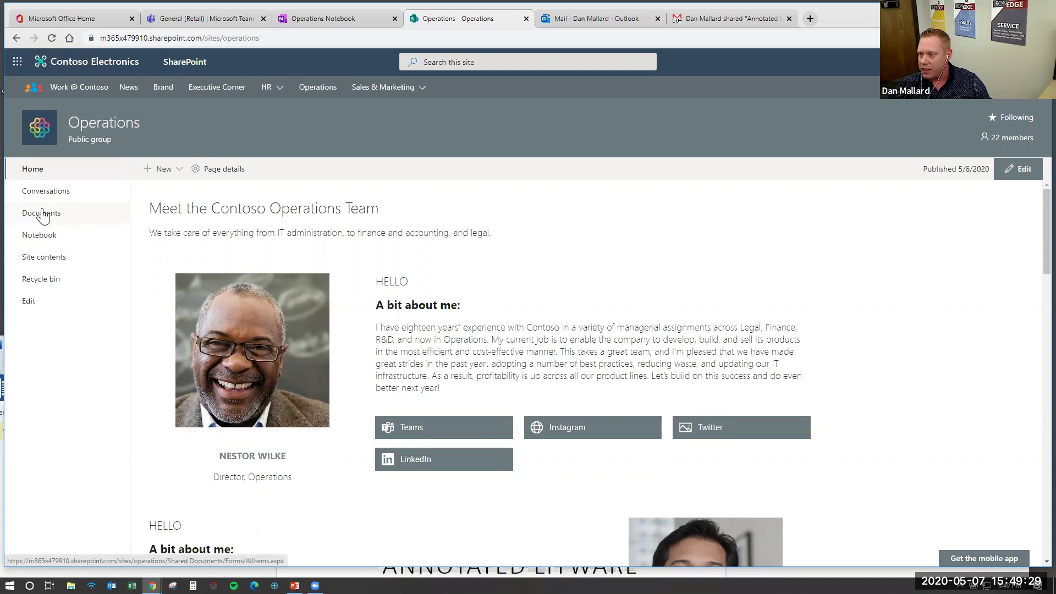
{"action": "left_click", "coordinate": [44, 217]}
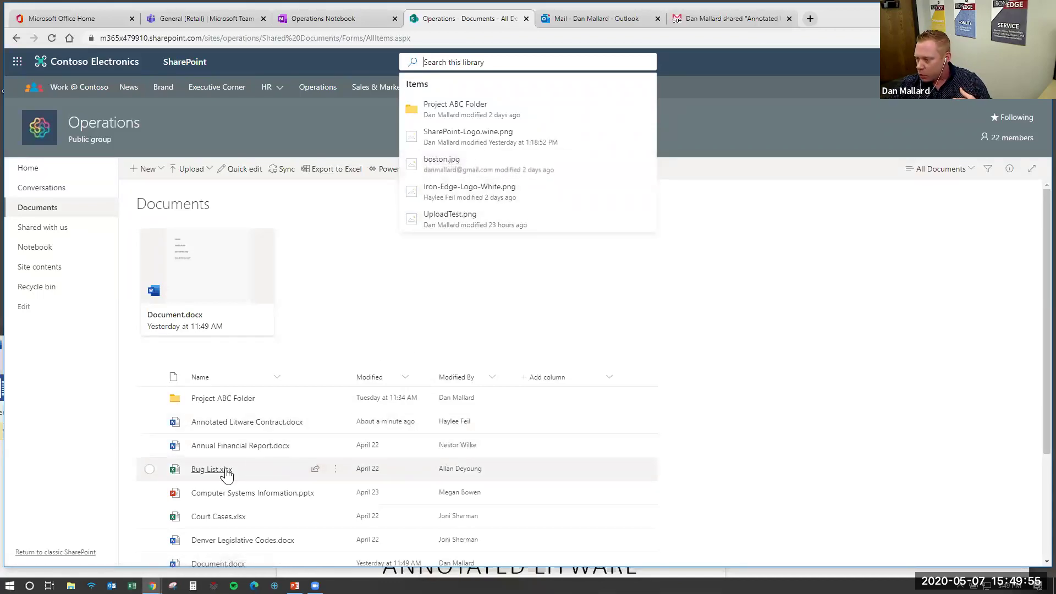
Search the Operations Documents library for 'Bug List' and dismiss the suggestions
{"action": "mouse_move", "coordinate": [220, 473]}
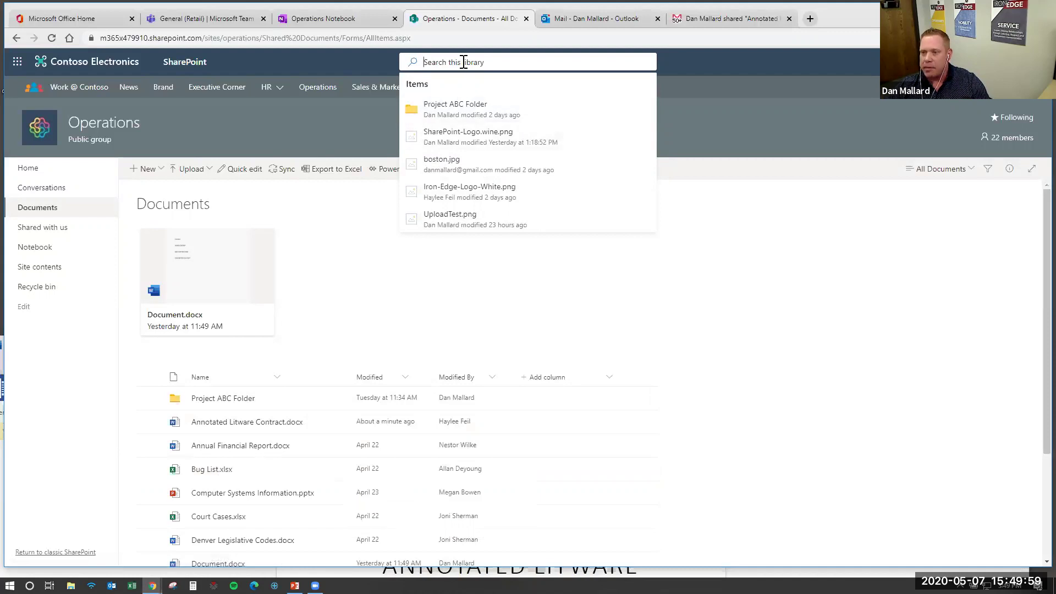
{"action": "type", "text": "Bug List"}
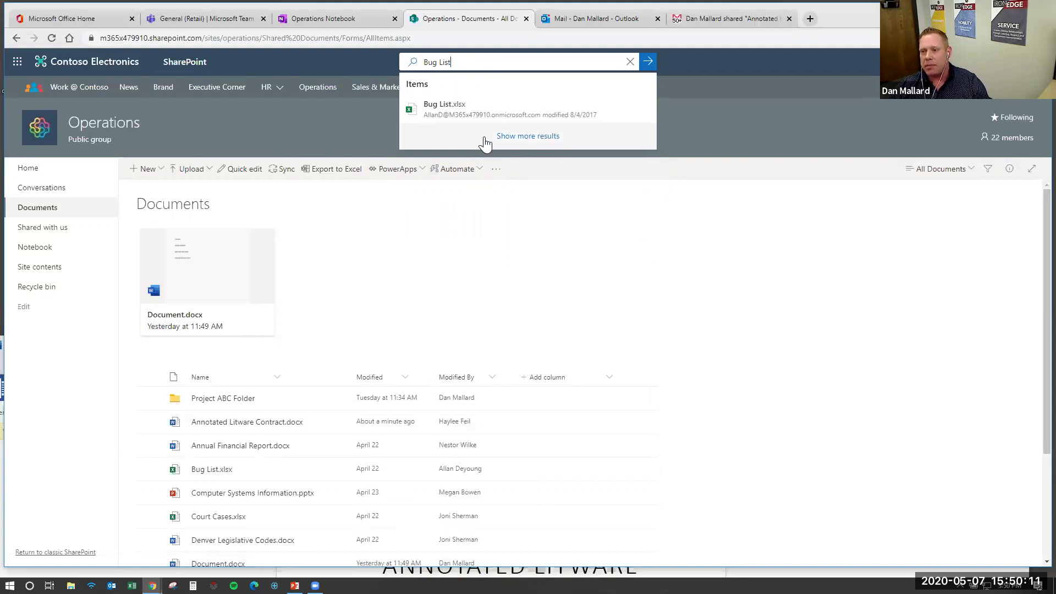
{"action": "left_click", "coordinate": [598, 237]}
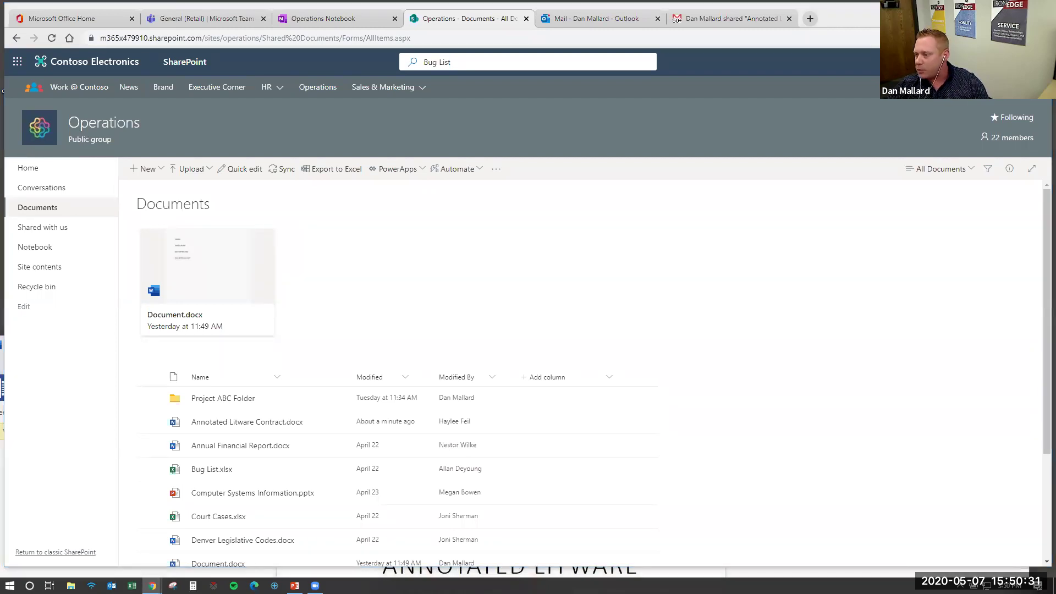
Upload a PNG image to the Documents library and open Annotated Litware Contract.docx
{"action": "left_click_drag", "start_coordinate": [3, 341], "coordinate": [444, 232]}
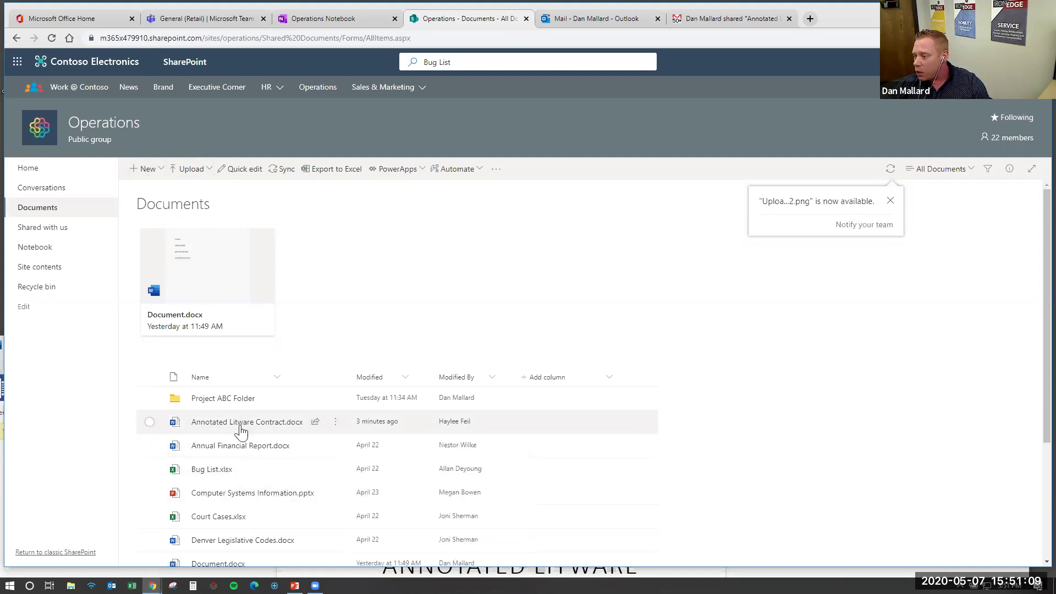
{"action": "mouse_move", "coordinate": [247, 426]}
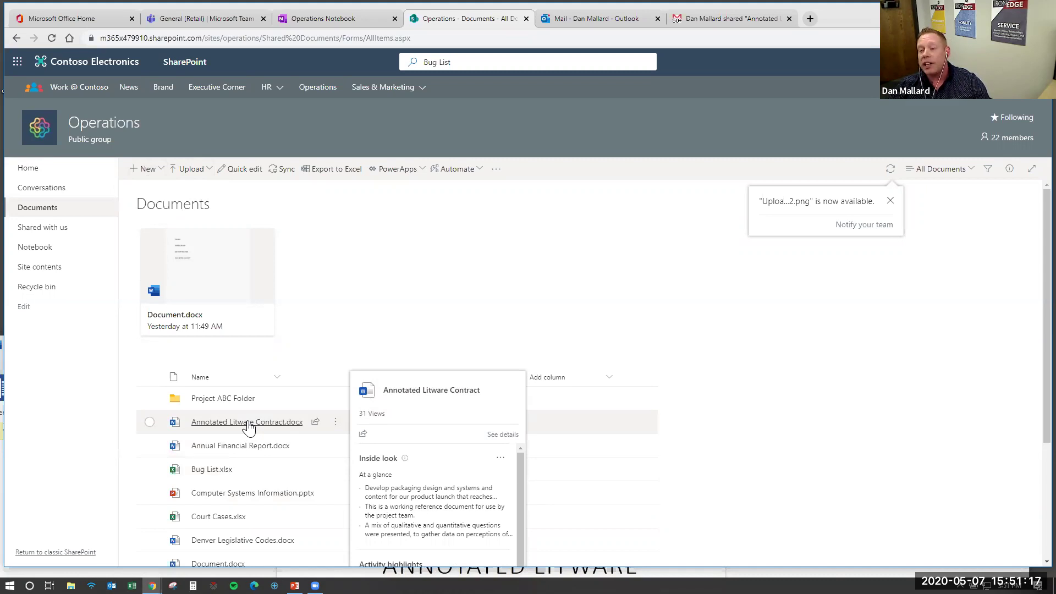
{"action": "left_click", "coordinate": [248, 422]}
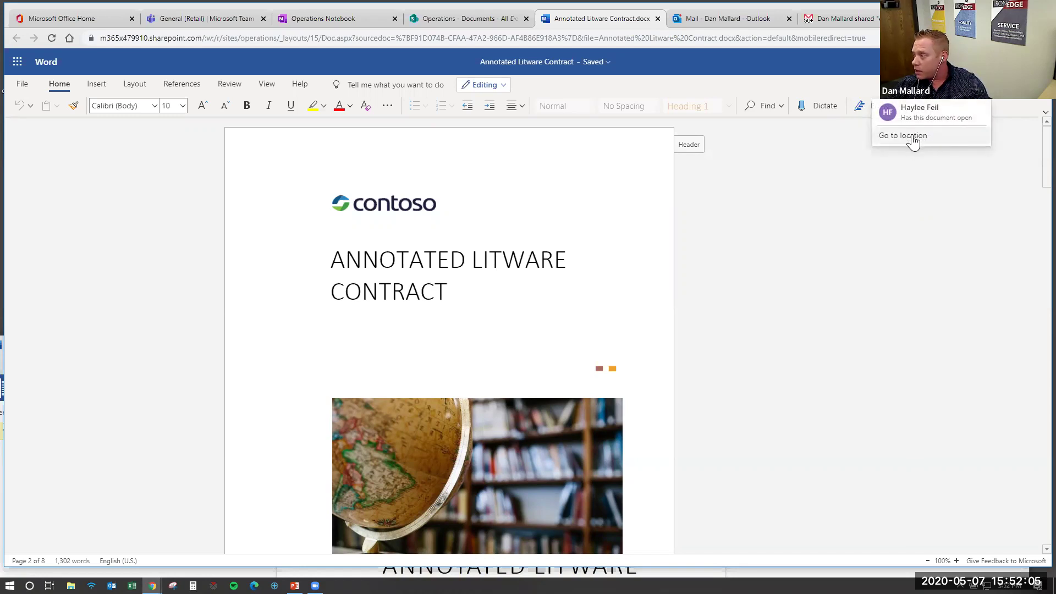
Follow both co-authors' editing spots, ending at GOALS on page 3, then return to the library
{"action": "left_click", "coordinate": [912, 138]}
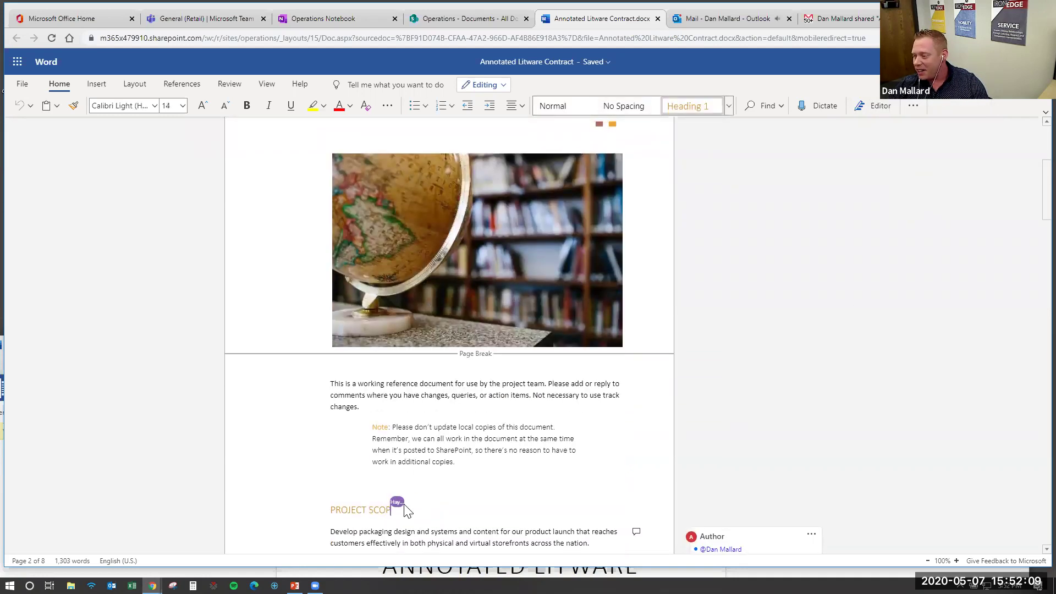
{"action": "scroll", "coordinate": [803, 274], "scroll_direction": "down", "scroll_amount": 1}
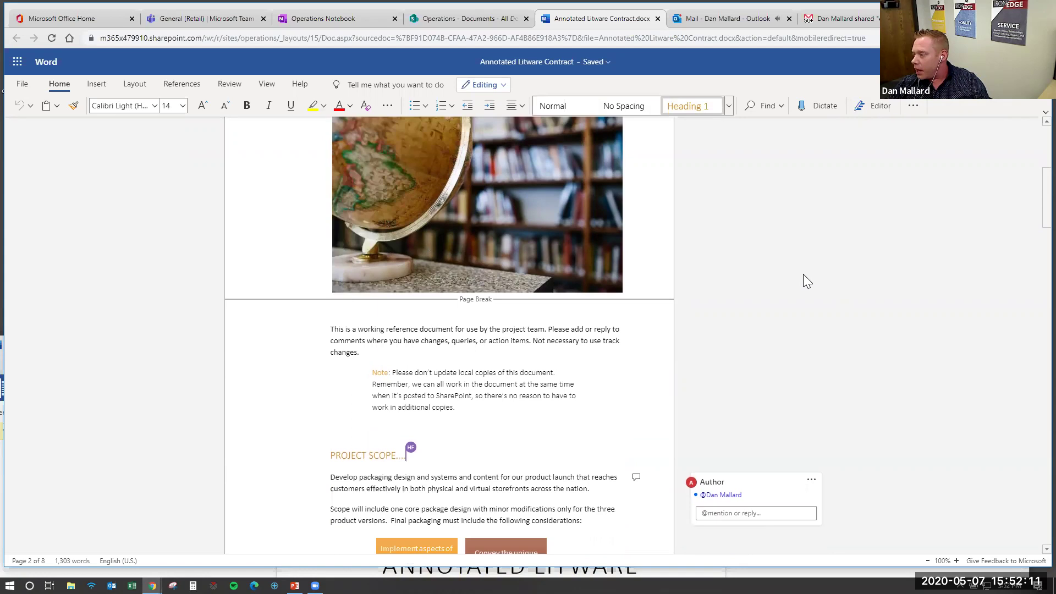
{"action": "left_click", "coordinate": [913, 62]}
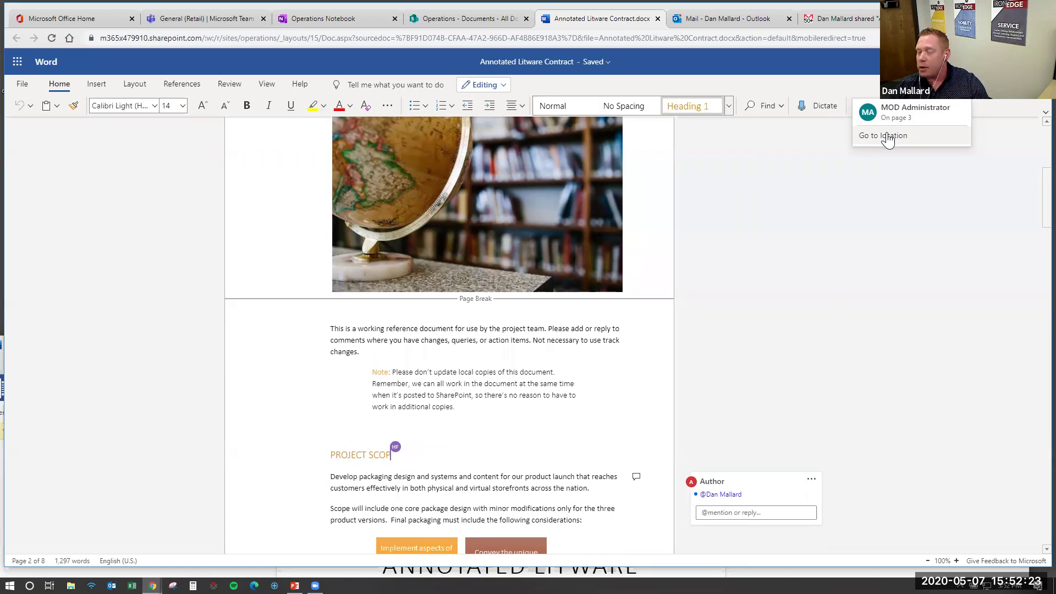
{"action": "left_click", "coordinate": [887, 136]}
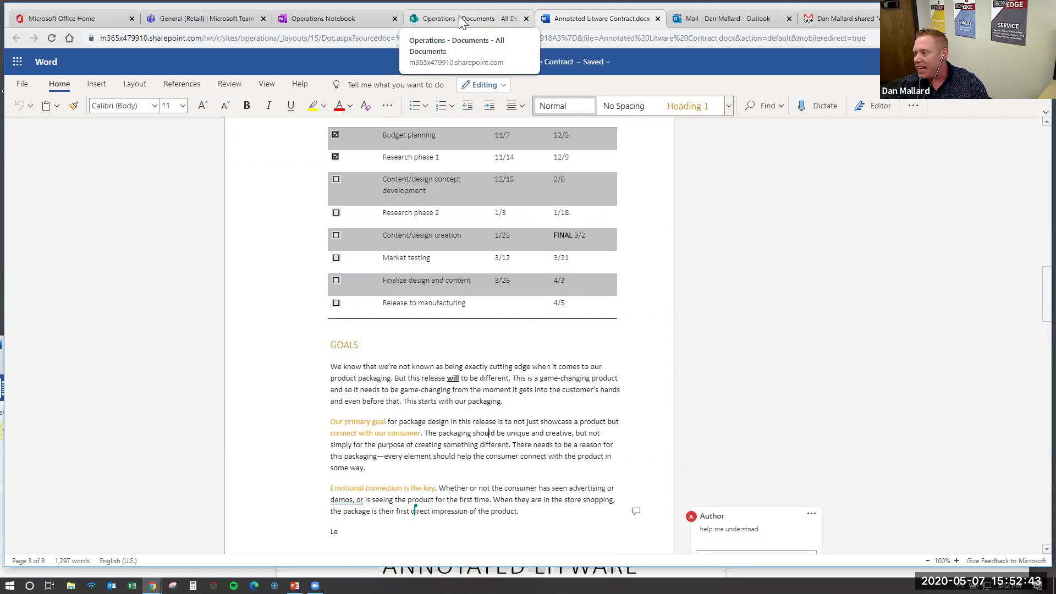
{"action": "left_click", "coordinate": [458, 22]}
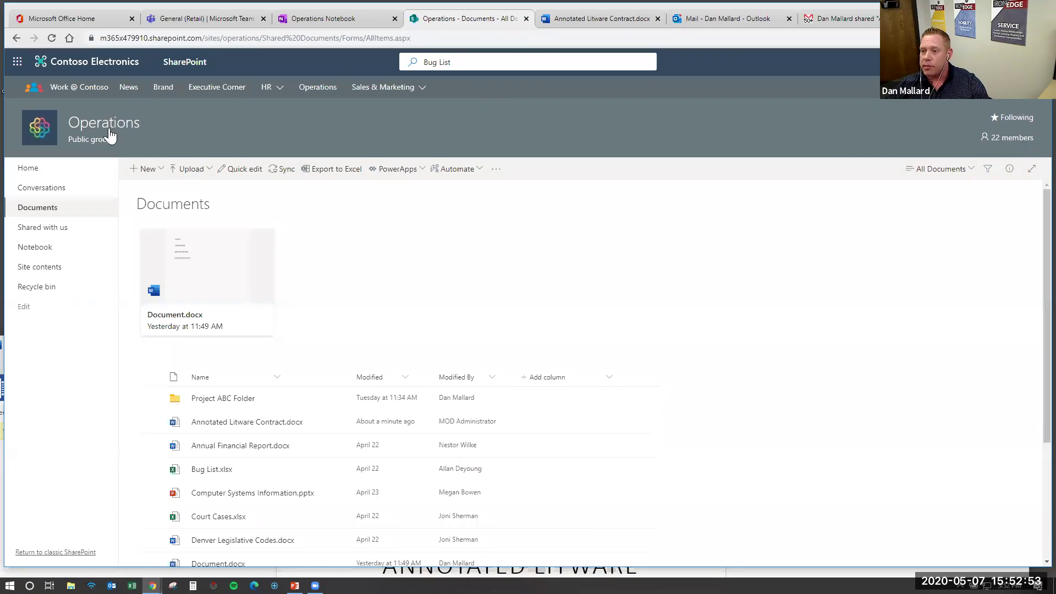
Review the group's 22 members, then close the members list
{"action": "left_click", "coordinate": [1016, 142]}
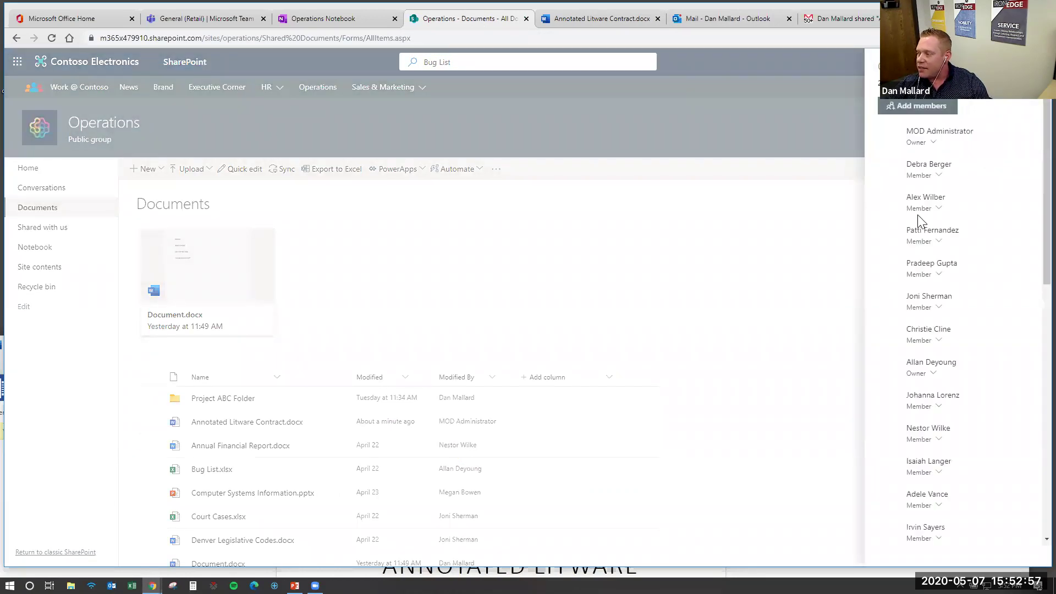
{"action": "mouse_move", "coordinate": [921, 181]}
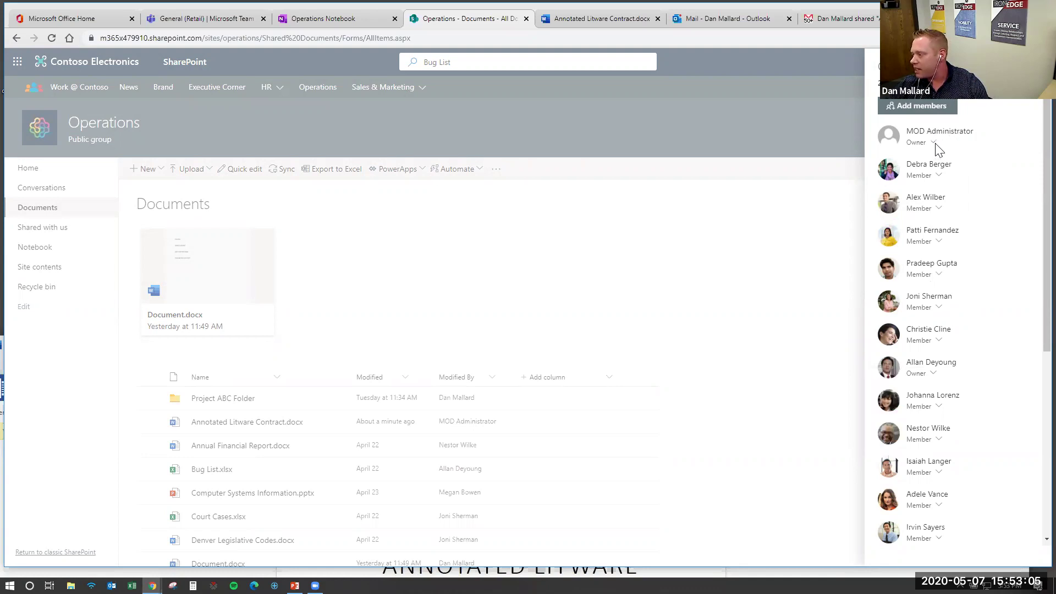
{"action": "scroll", "coordinate": [932, 297], "scroll_direction": "down", "scroll_amount": 1}
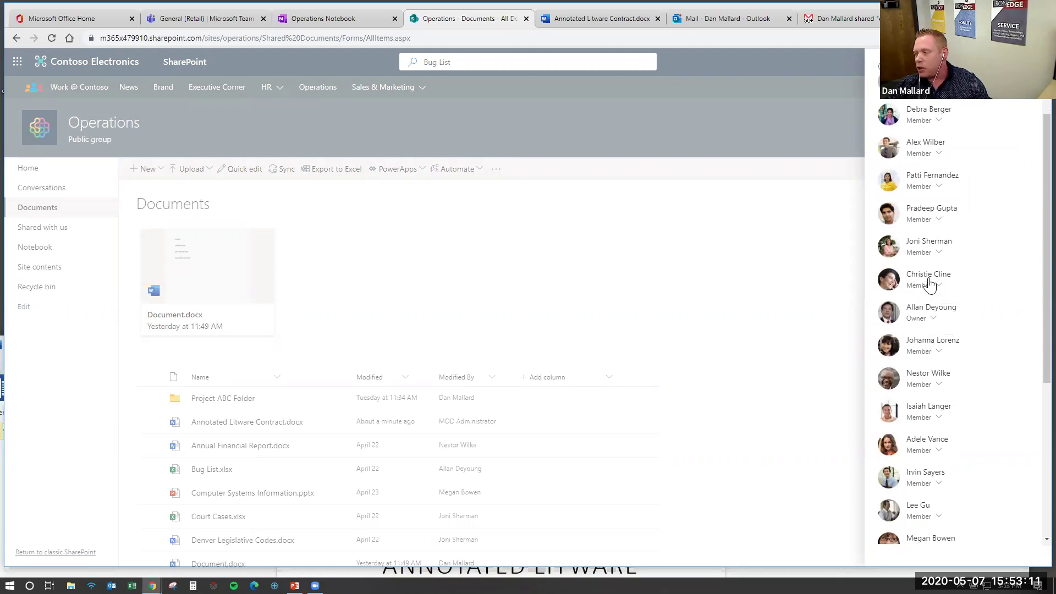
{"action": "mouse_move", "coordinate": [929, 286]}
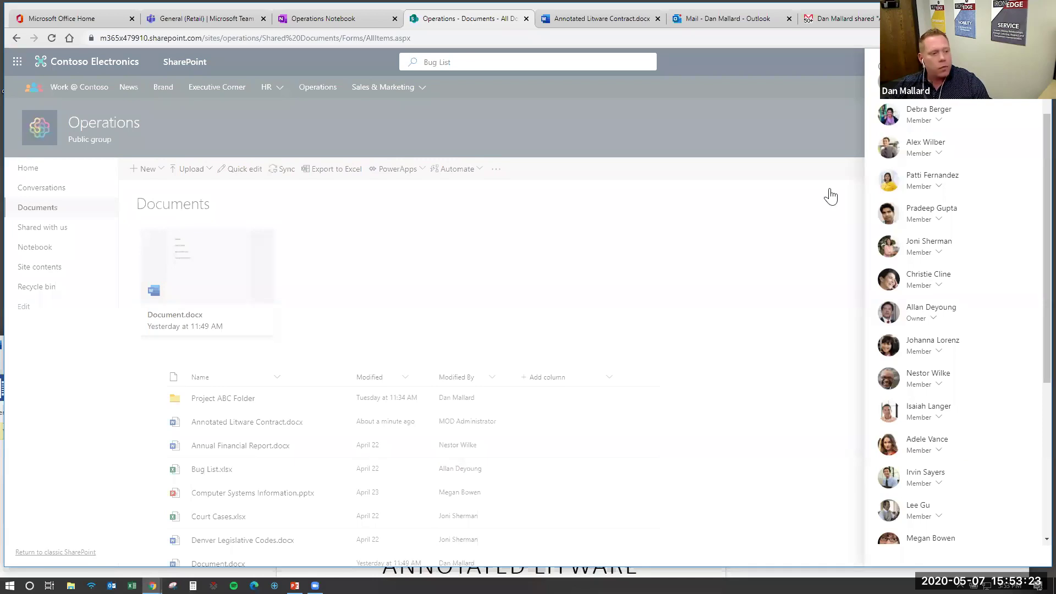
{"action": "left_click", "coordinate": [805, 235]}
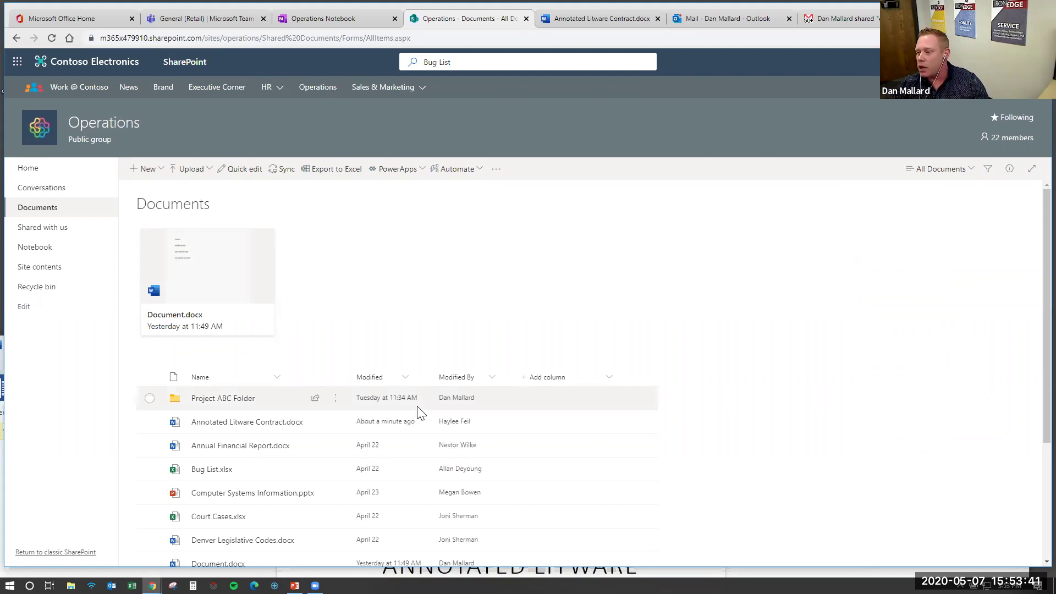
{"action": "mouse_move", "coordinate": [269, 430]}
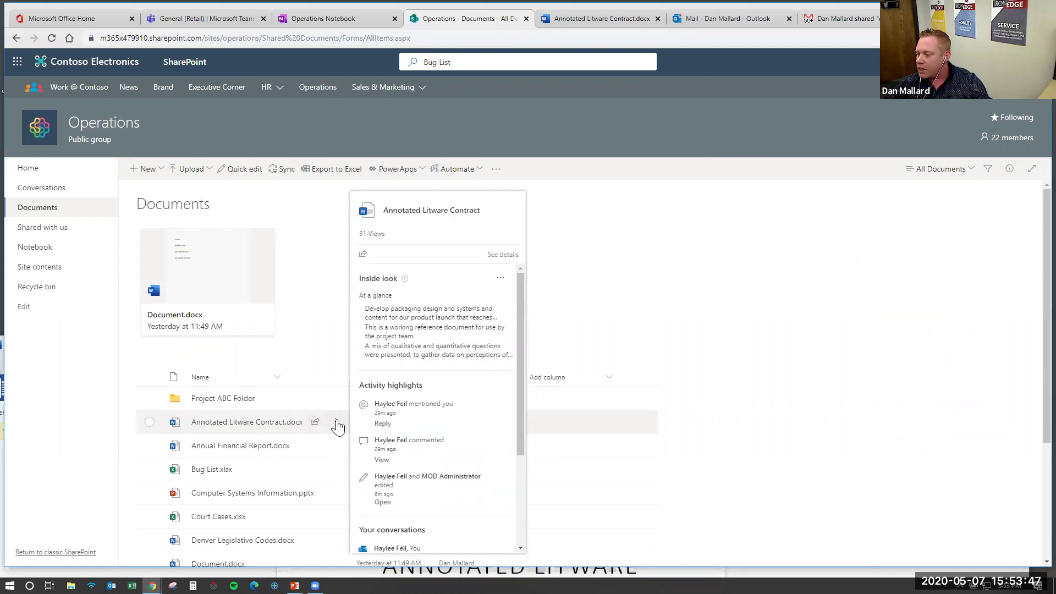
Show the version history of Annotated Litware Contract.docx, versions 3.0 through 15.0
{"action": "left_click", "coordinate": [337, 423]}
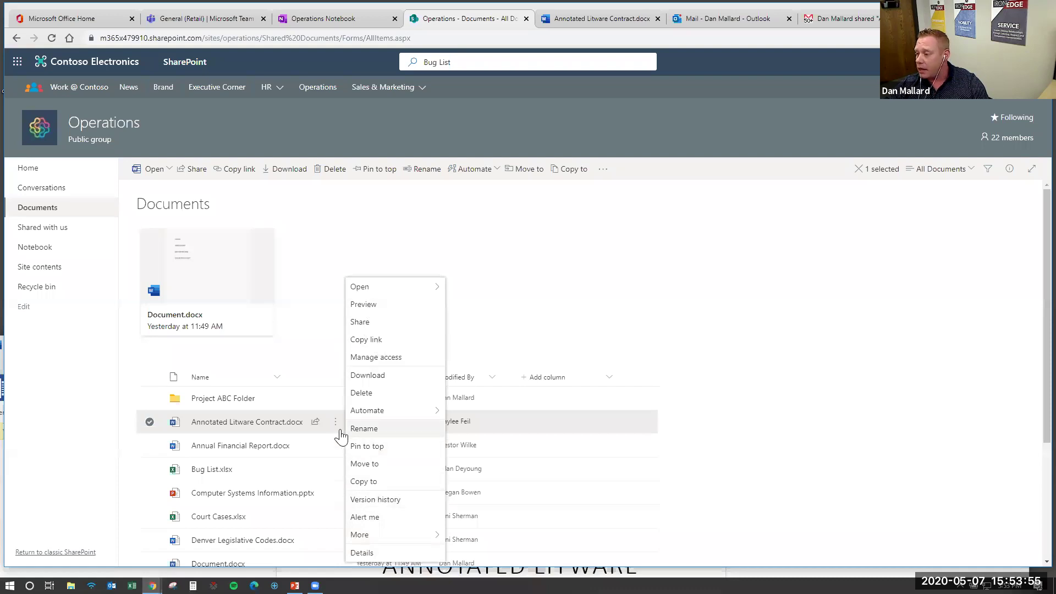
{"action": "mouse_move", "coordinate": [363, 423]}
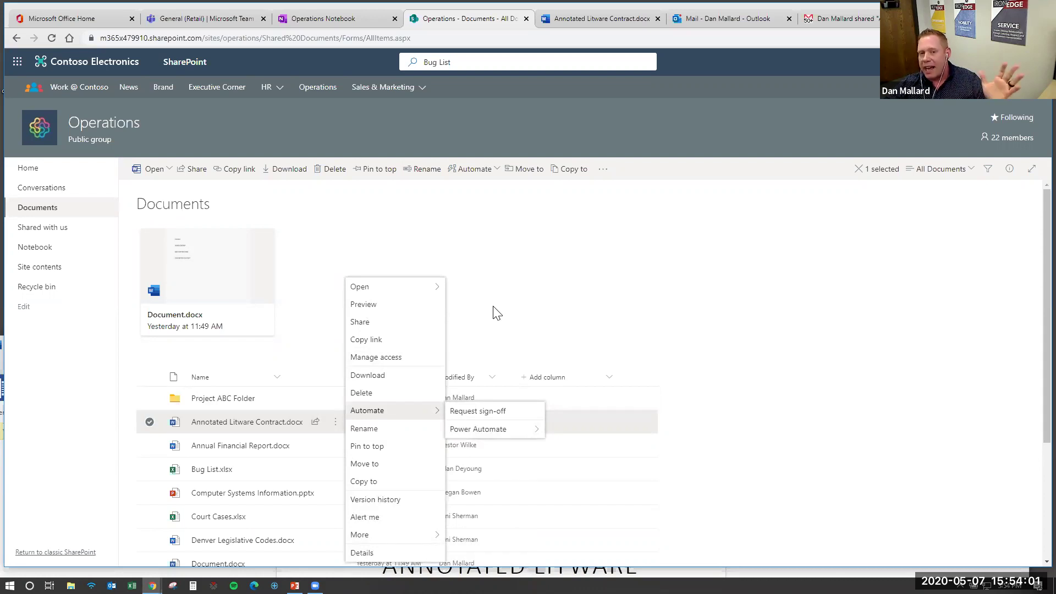
{"action": "left_click", "coordinate": [390, 500]}
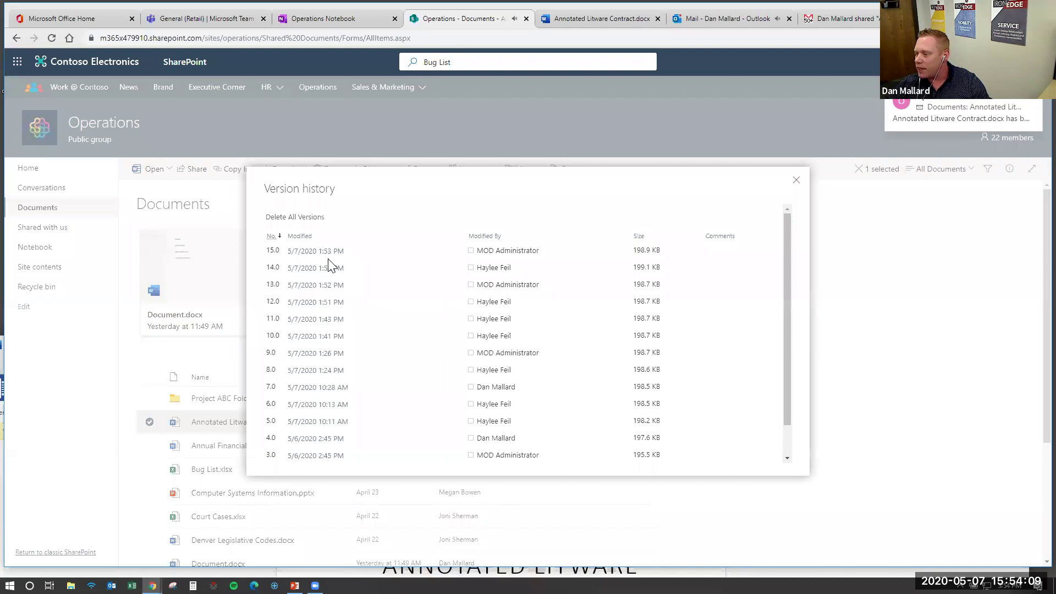
Check version 10.0's View/Restore/Delete options without restoring, then close Version history
{"action": "left_click", "coordinate": [322, 337]}
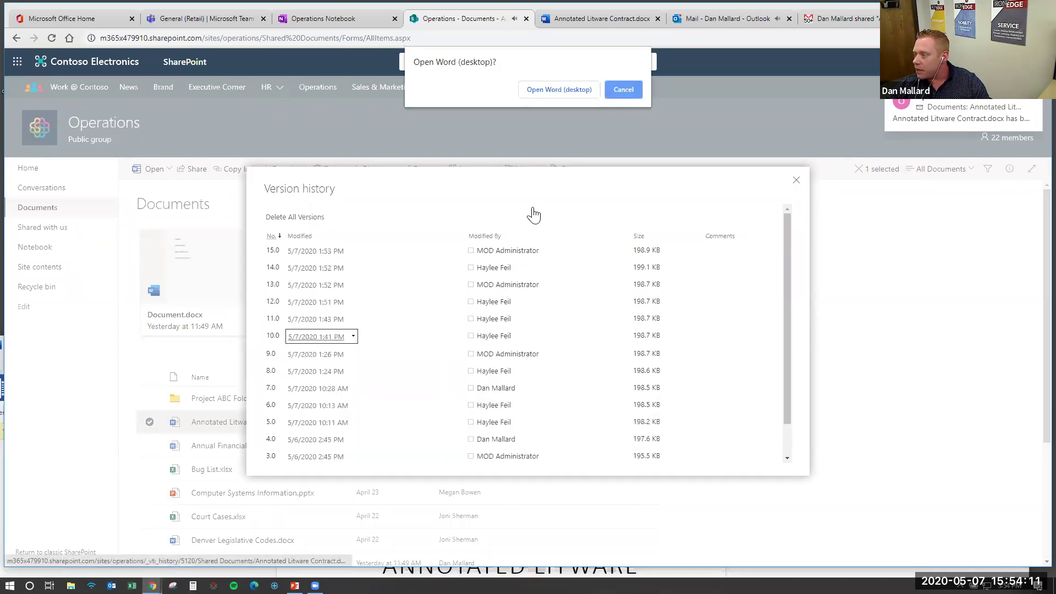
{"action": "left_click", "coordinate": [627, 92]}
{"action": "left_click", "coordinate": [356, 339]}
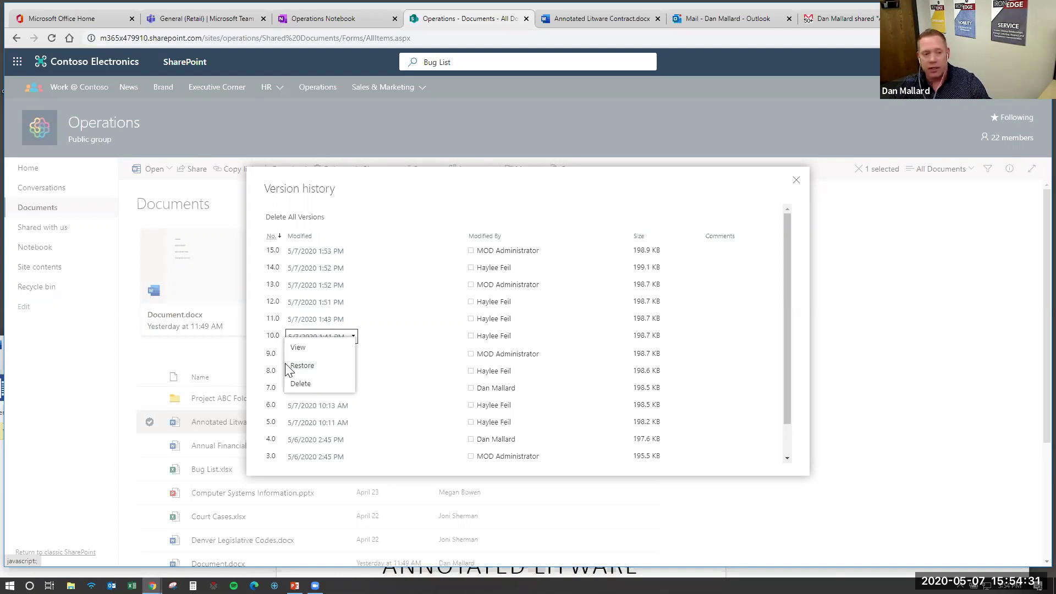
{"action": "left_click", "coordinate": [905, 331]}
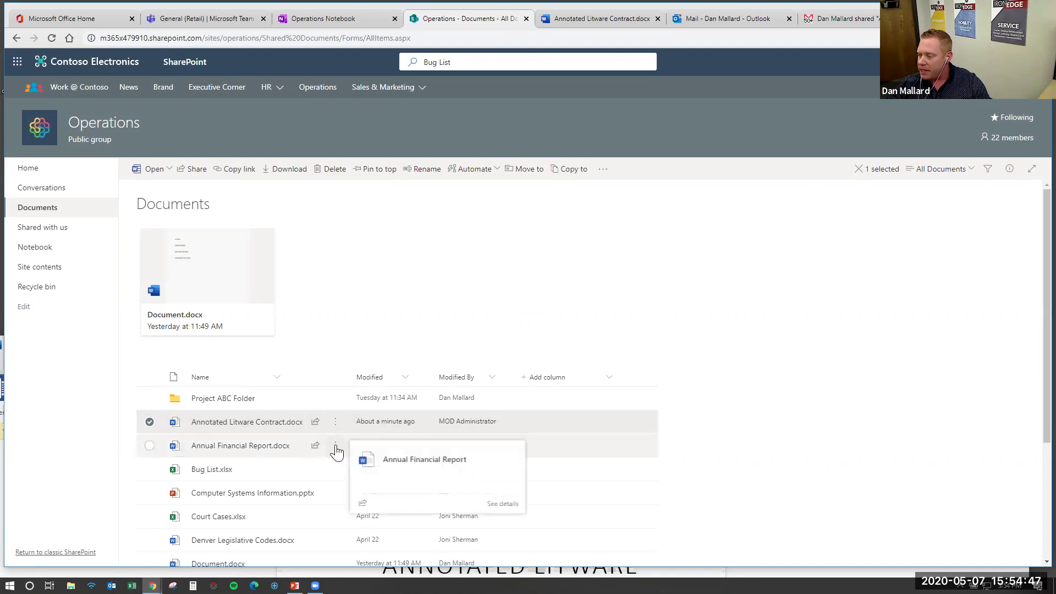
{"action": "left_click", "coordinate": [336, 446]}
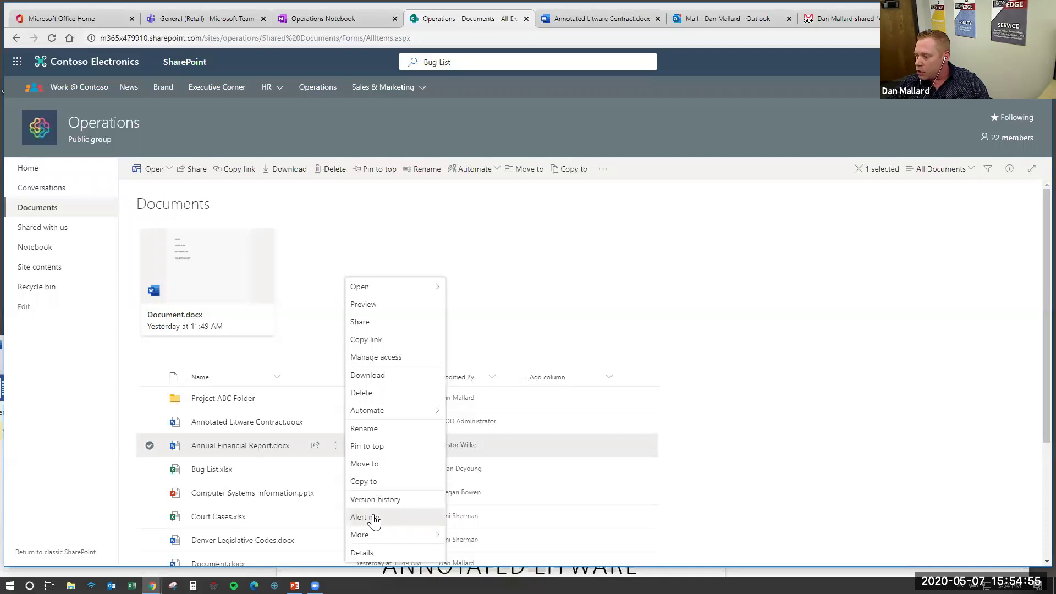
{"action": "left_click", "coordinate": [374, 520]}
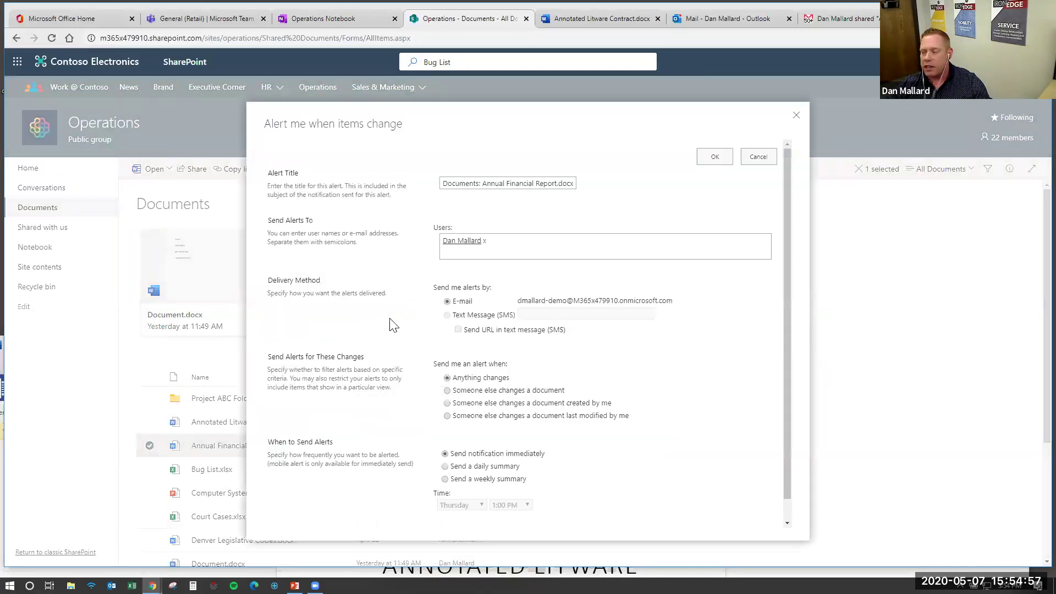
{"action": "left_click", "coordinate": [507, 235]}
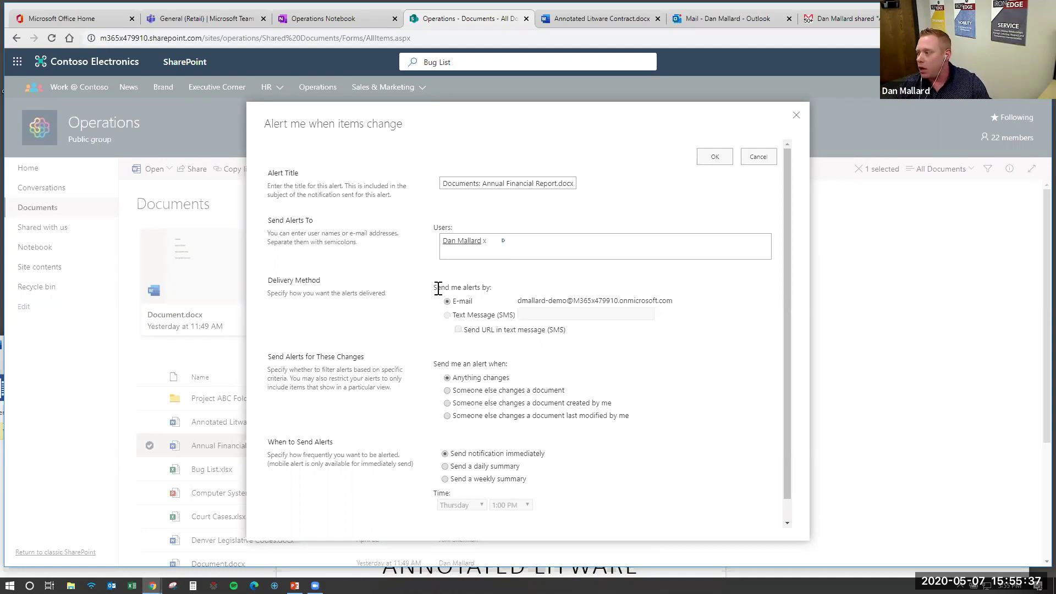
{"action": "left_click", "coordinate": [797, 113]}
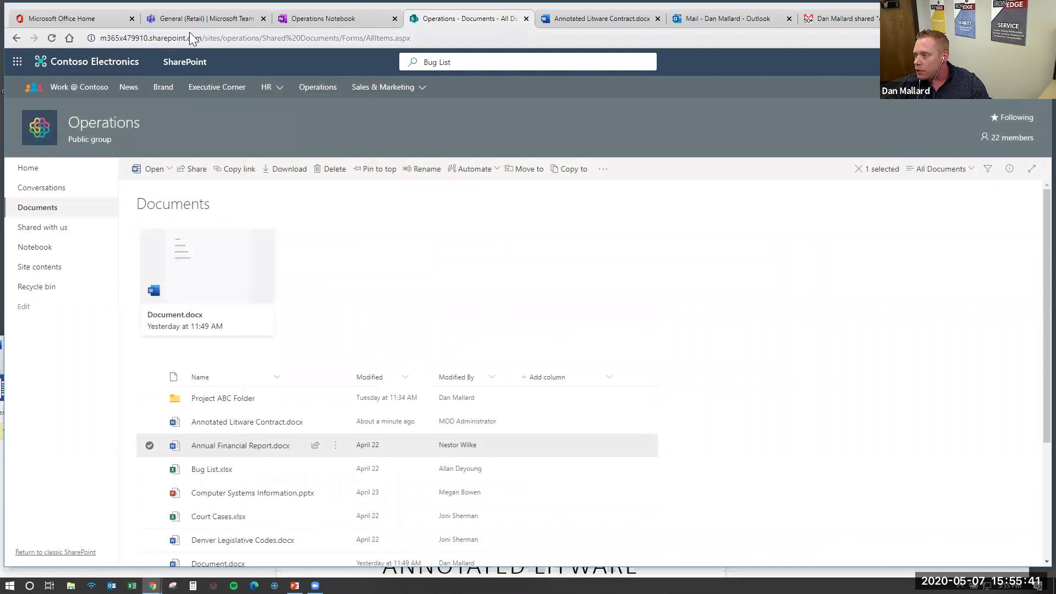
{"action": "left_click", "coordinate": [710, 19]}
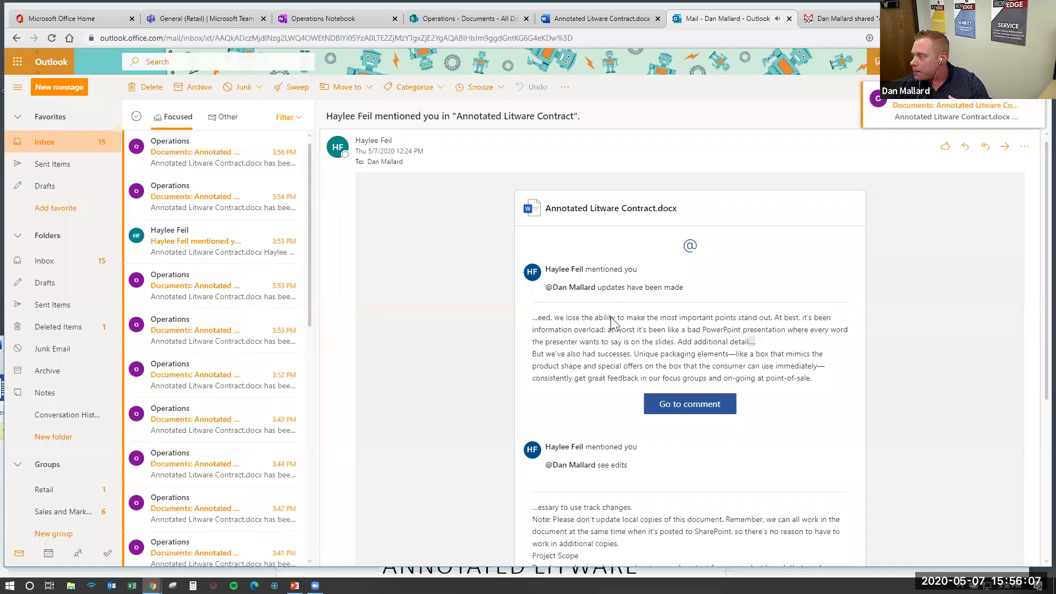
{"action": "left_click", "coordinate": [470, 19]}
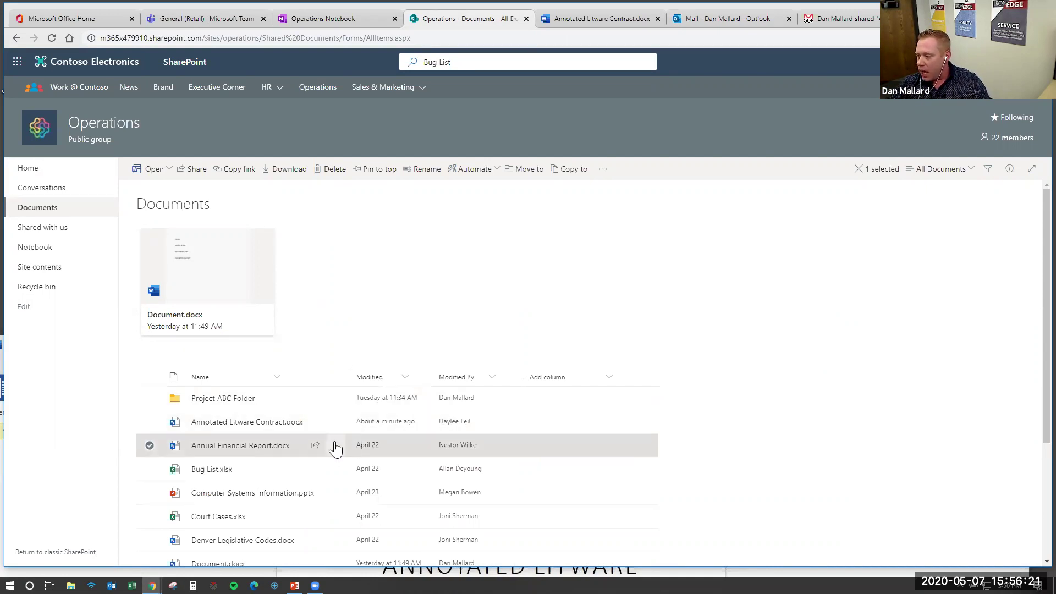
Copy a Contoso view-only share link for Annual Financial Report.docx, leaving link settings unchanged
{"action": "mouse_move", "coordinate": [324, 452]}
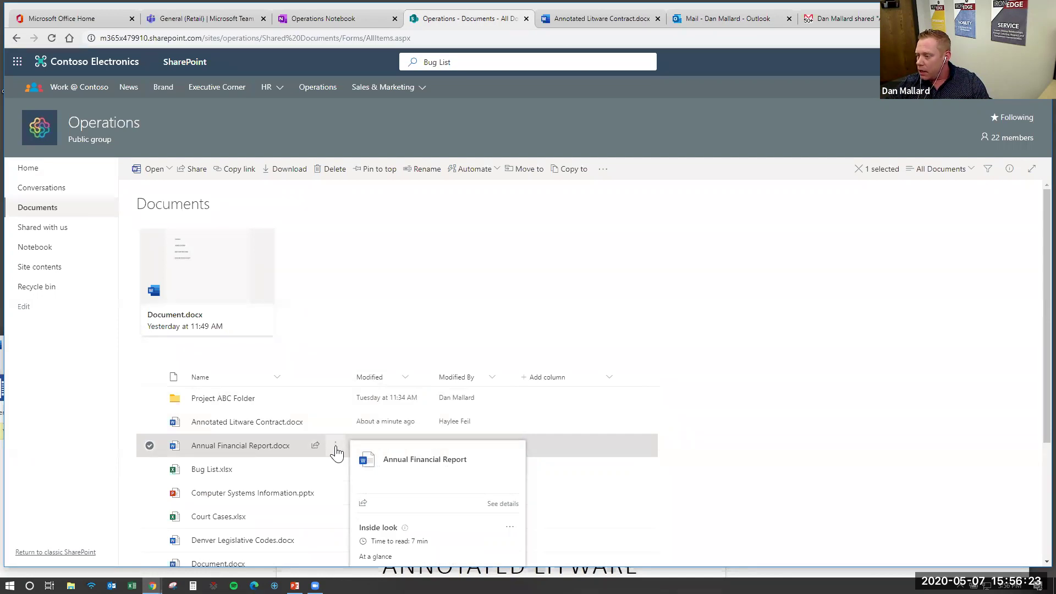
{"action": "left_click", "coordinate": [335, 447]}
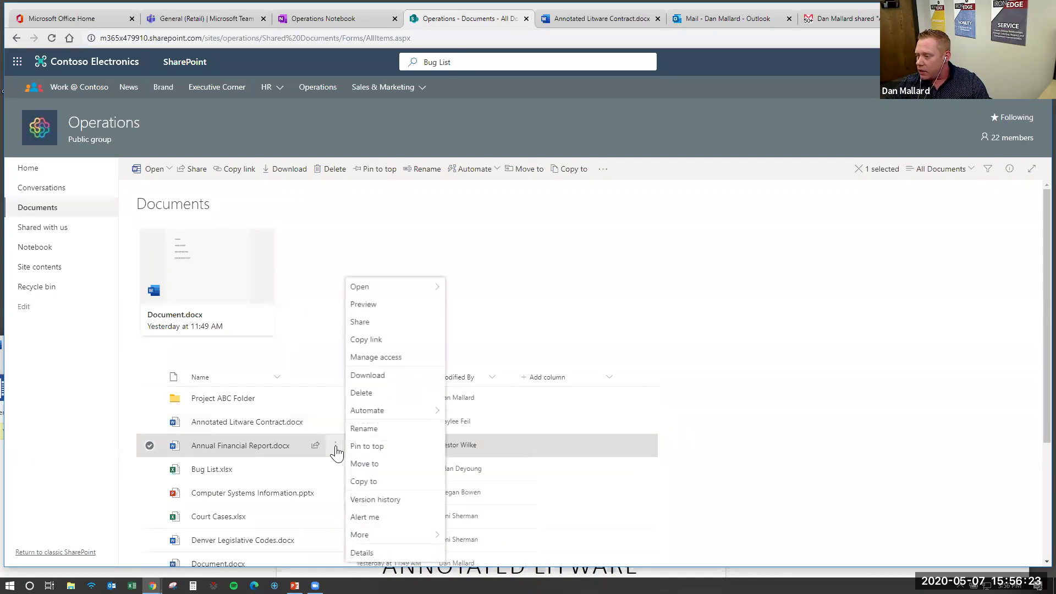
{"action": "left_click", "coordinate": [378, 342]}
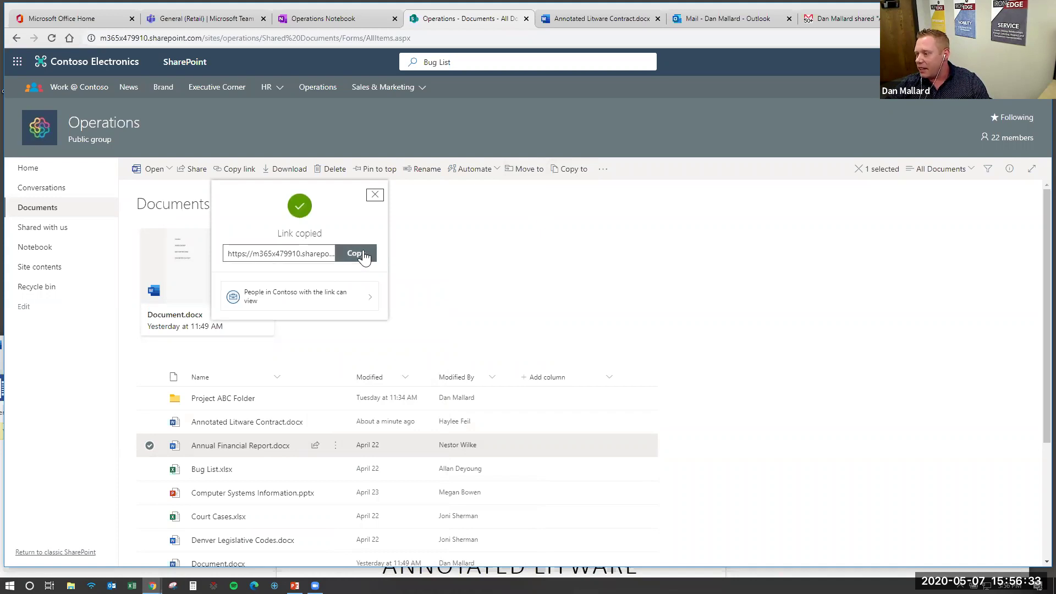
{"action": "left_click", "coordinate": [328, 252]}
{"action": "left_click", "coordinate": [349, 253]}
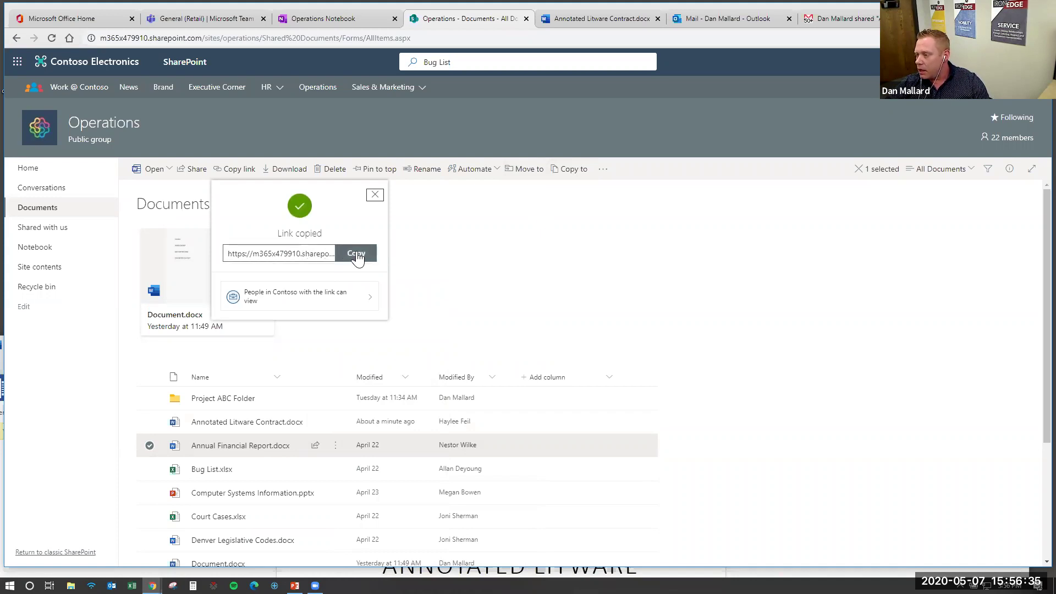
{"action": "left_click", "coordinate": [369, 297]}
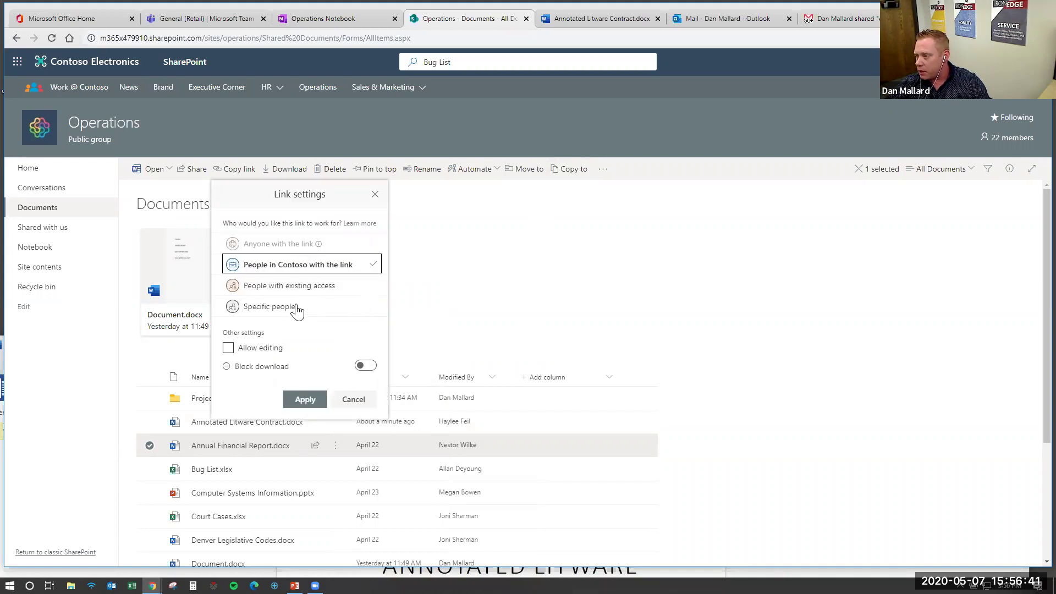
{"action": "left_click", "coordinate": [354, 400]}
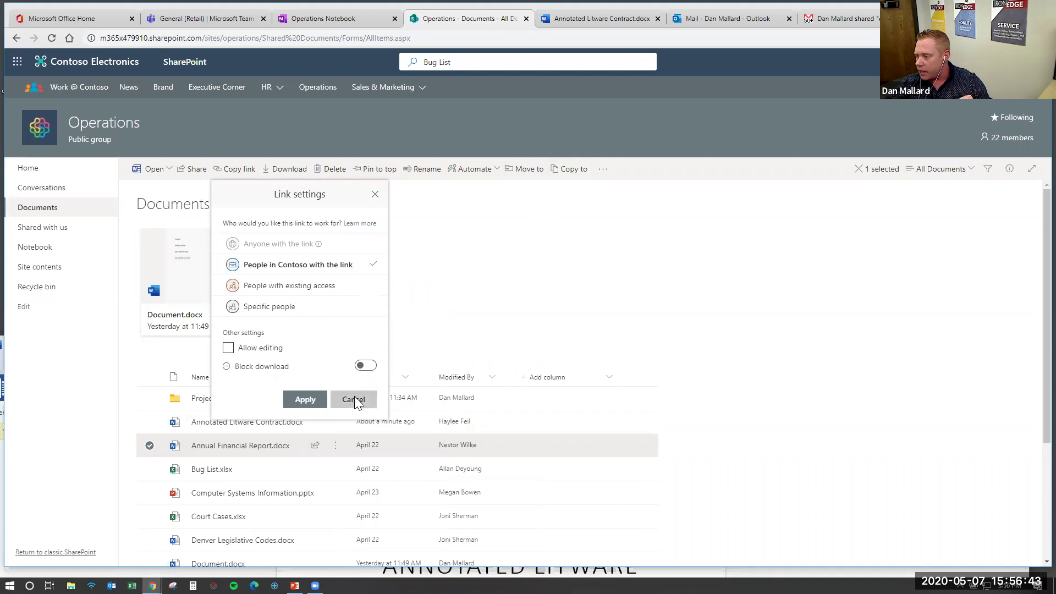
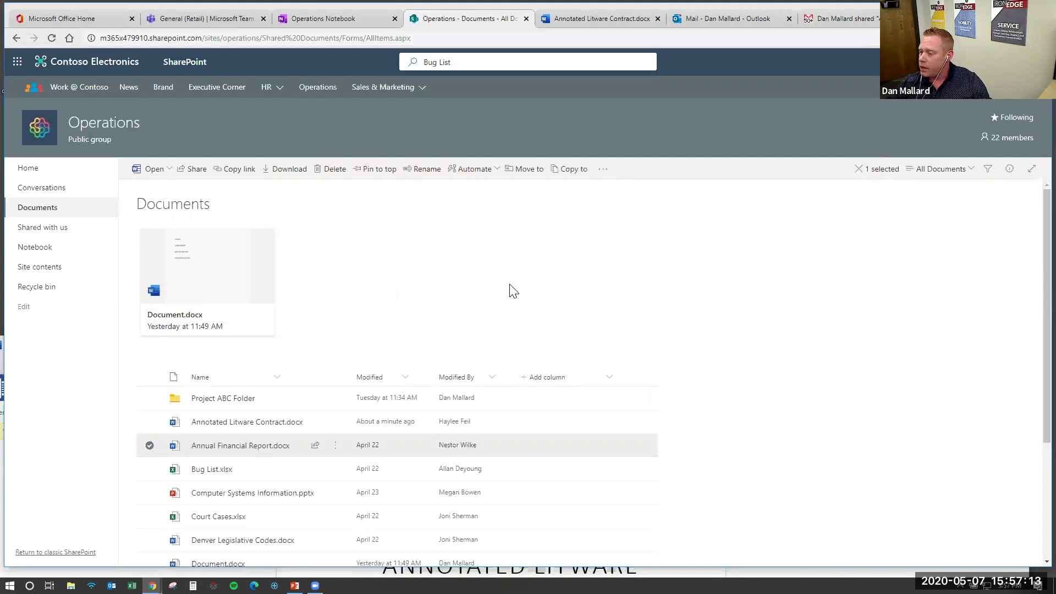
Open the Share dialog for Annual Financial Report.docx from its actions menu
{"action": "left_click", "coordinate": [336, 446]}
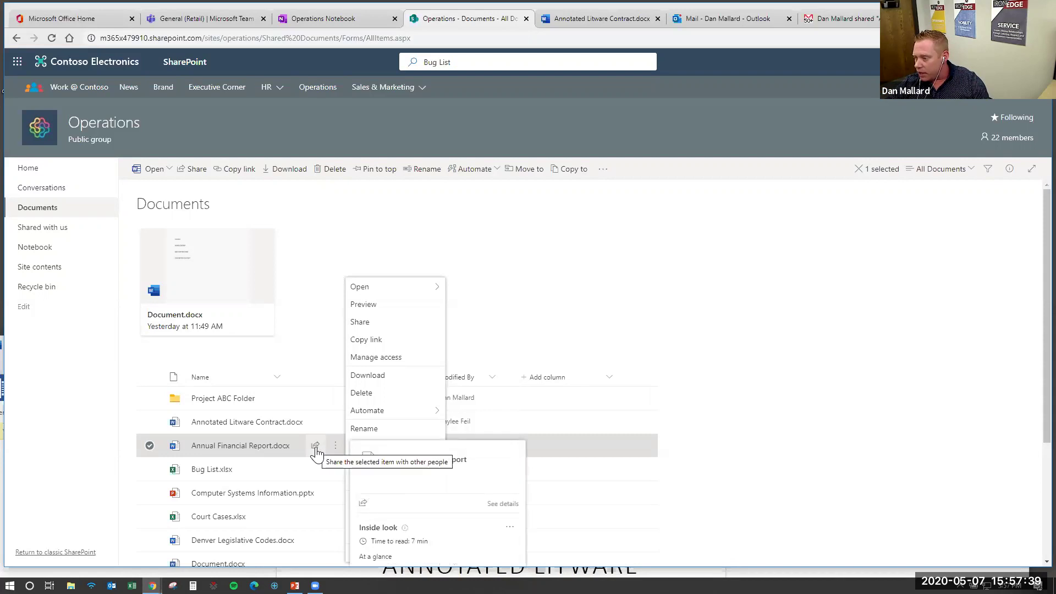
{"action": "left_click", "coordinate": [316, 447]}
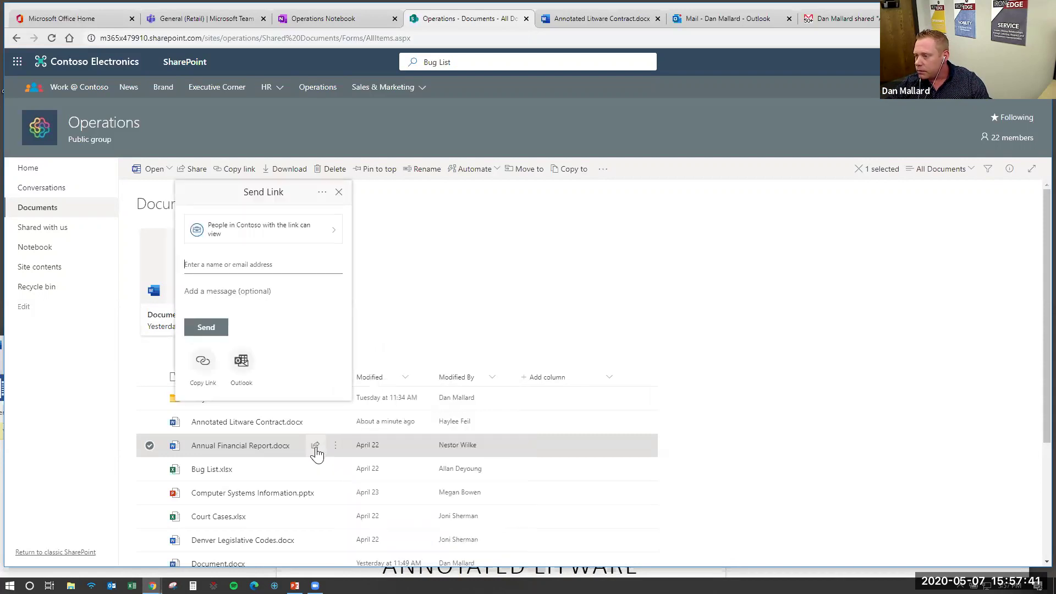
Add the external Gmail recipient, remove it after the organization-only warning, and open the link settings
{"action": "left_click", "coordinate": [272, 270]}
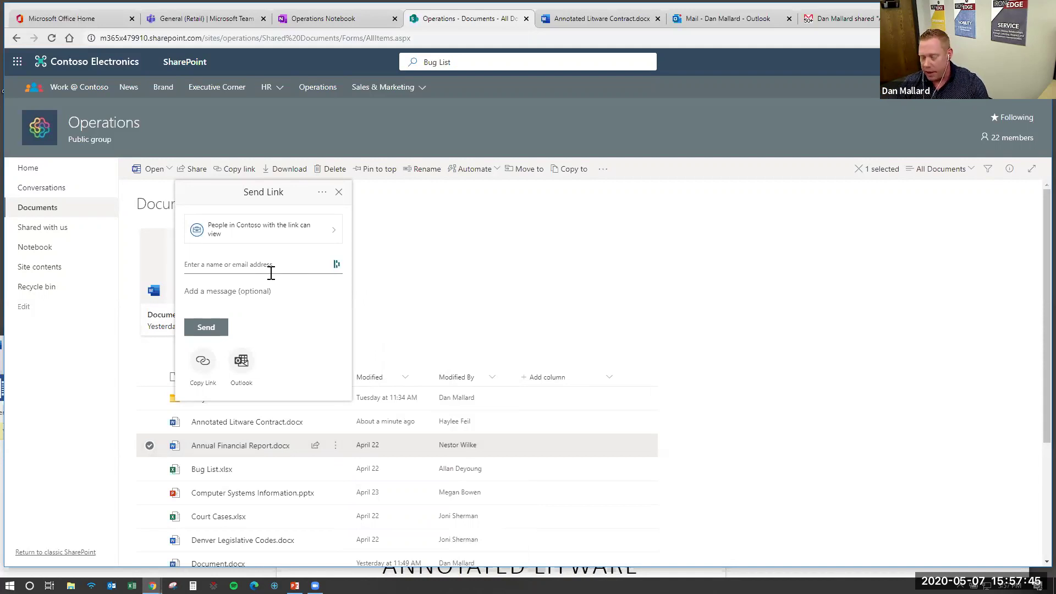
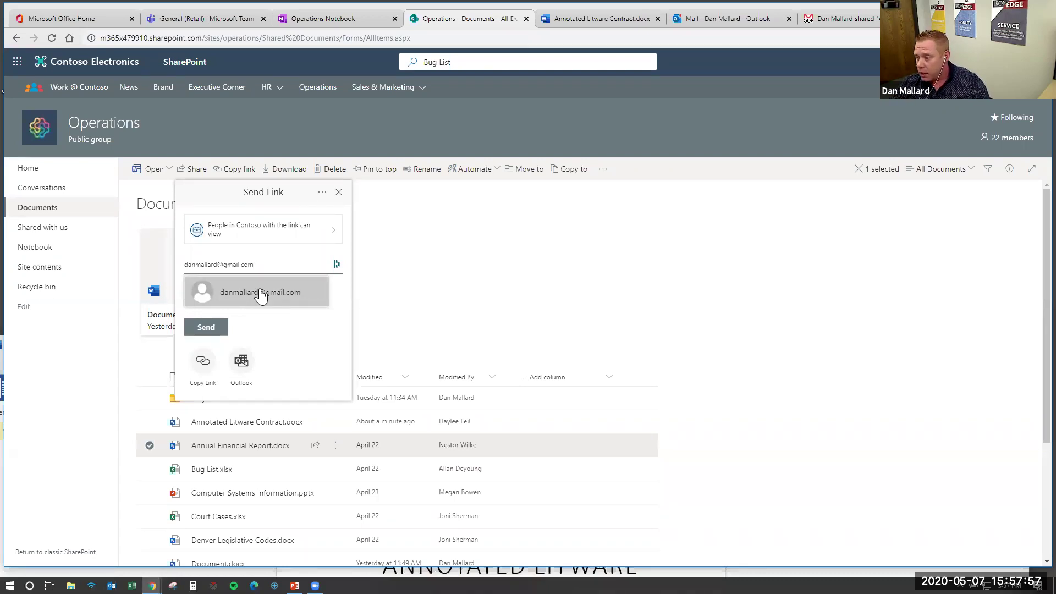
{"action": "left_click", "coordinate": [259, 291]}
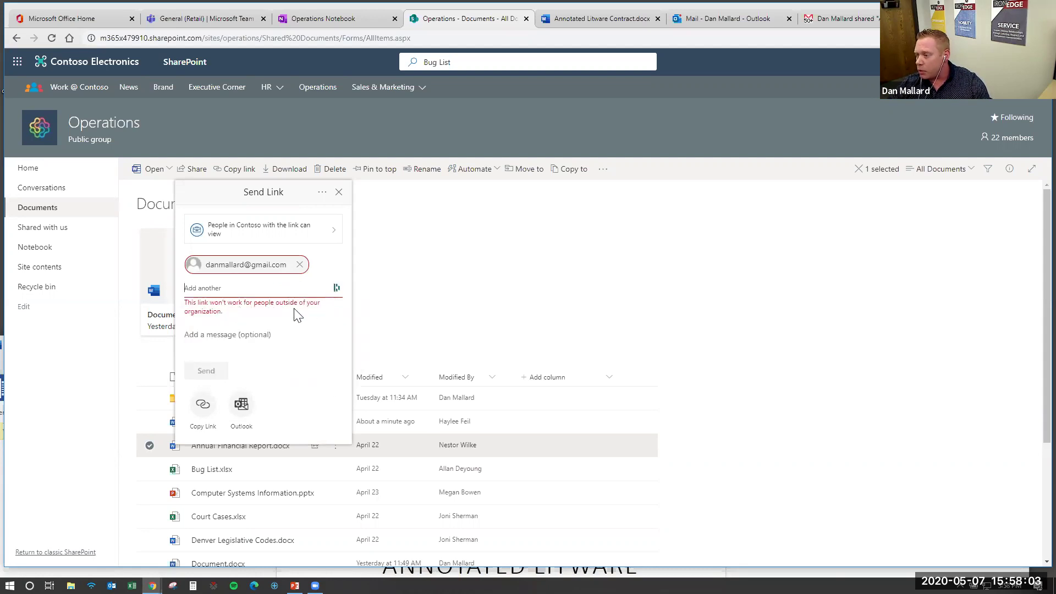
{"action": "left_click", "coordinate": [300, 265]}
{"action": "left_click", "coordinate": [334, 234]}
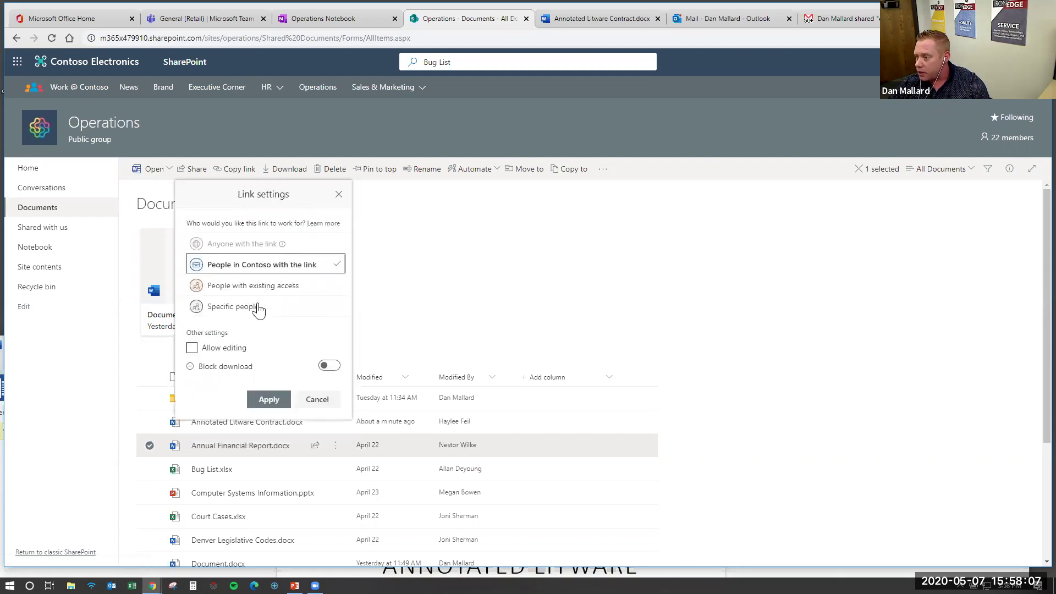
Restrict the link to Specific people and add the external Gmail address as recipient
{"action": "left_click", "coordinate": [240, 311]}
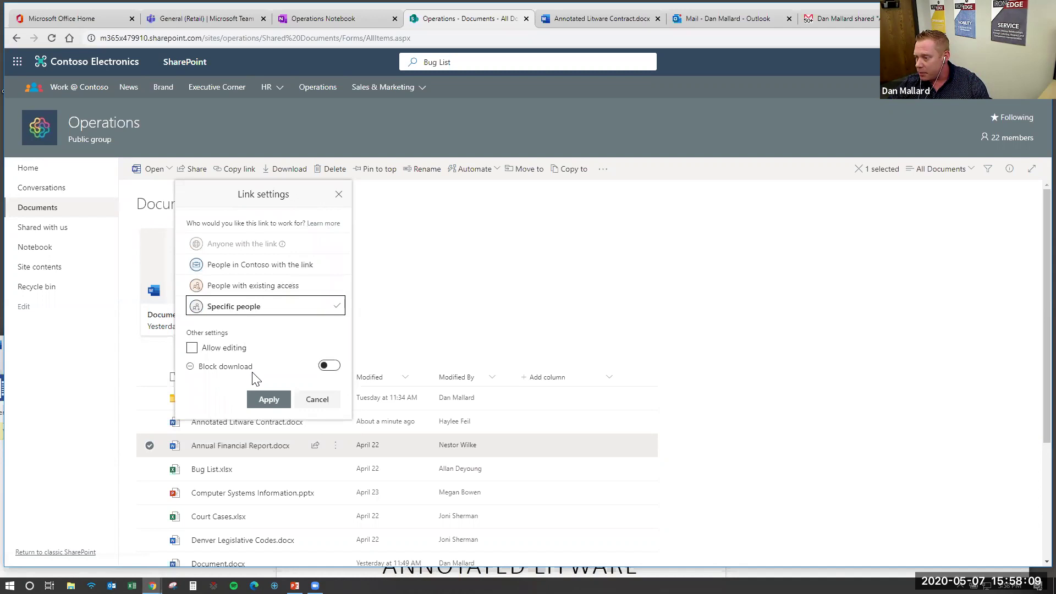
{"action": "left_click", "coordinate": [272, 401]}
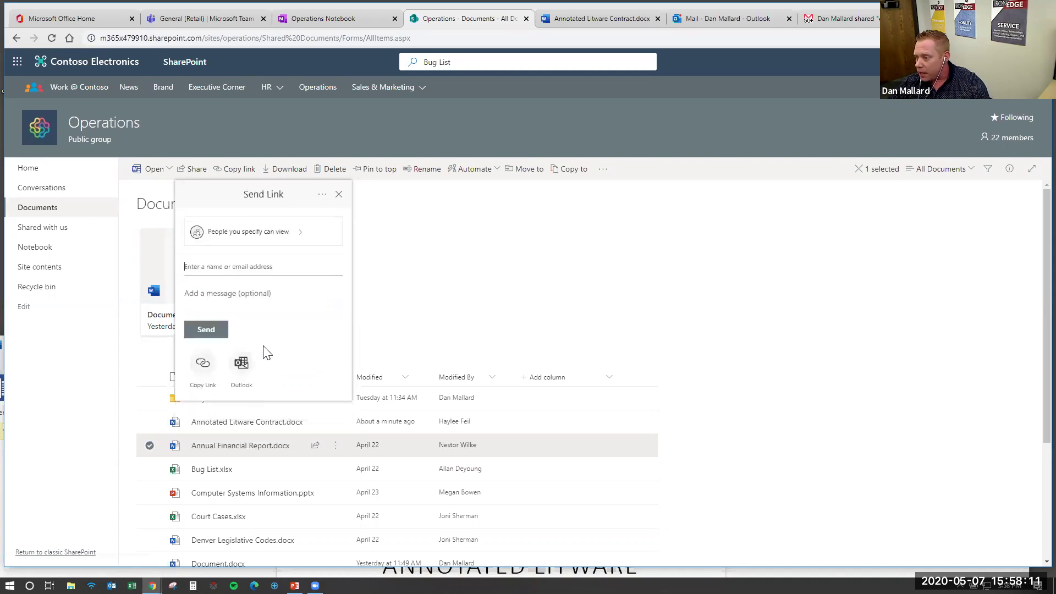
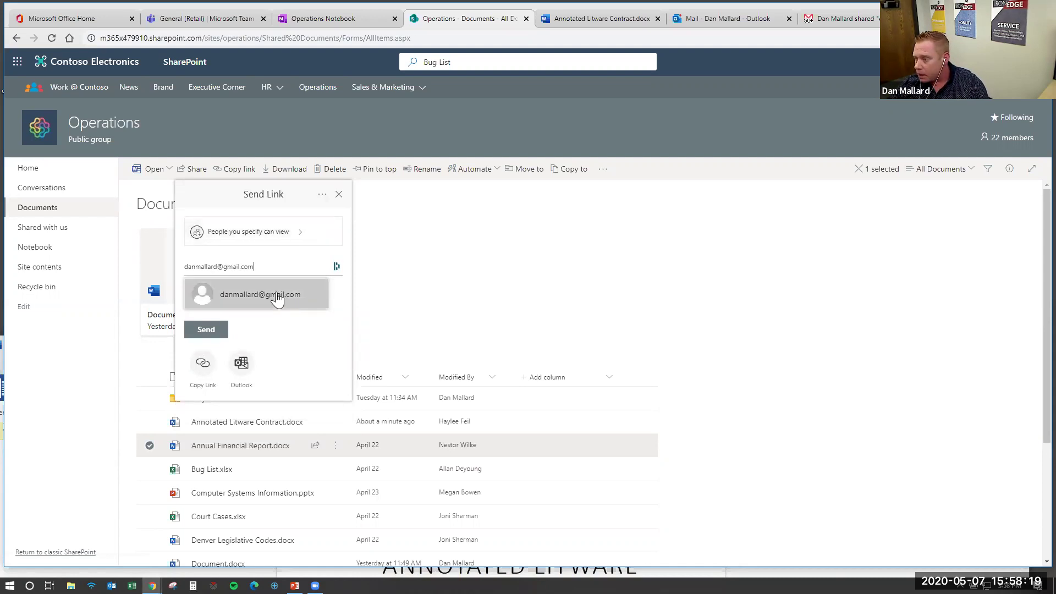
{"action": "left_click", "coordinate": [277, 297]}
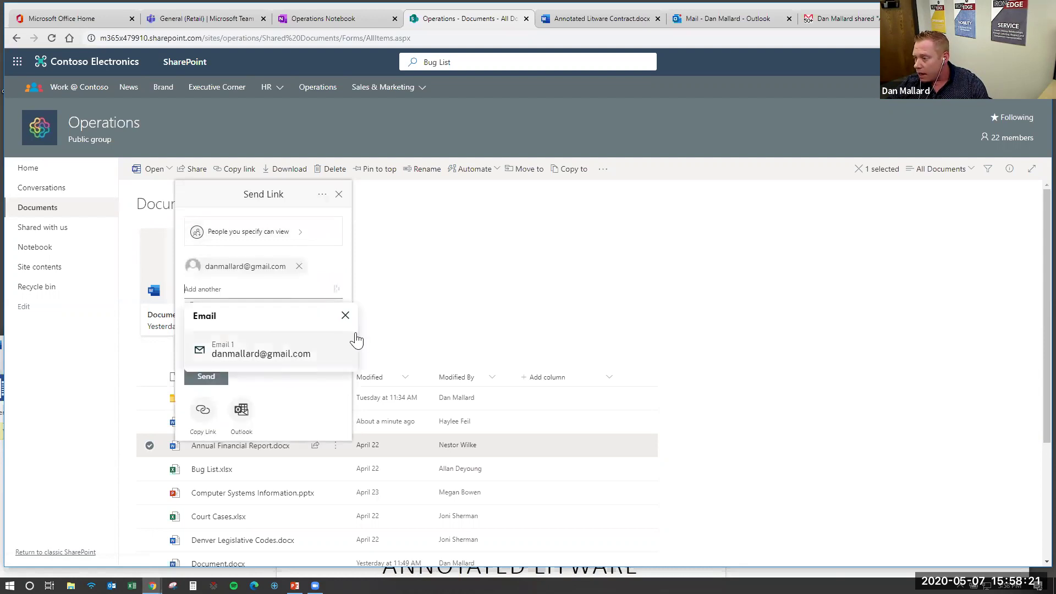
Send the view-only link and switch to the Gmail inbox
{"action": "left_click", "coordinate": [345, 315]}
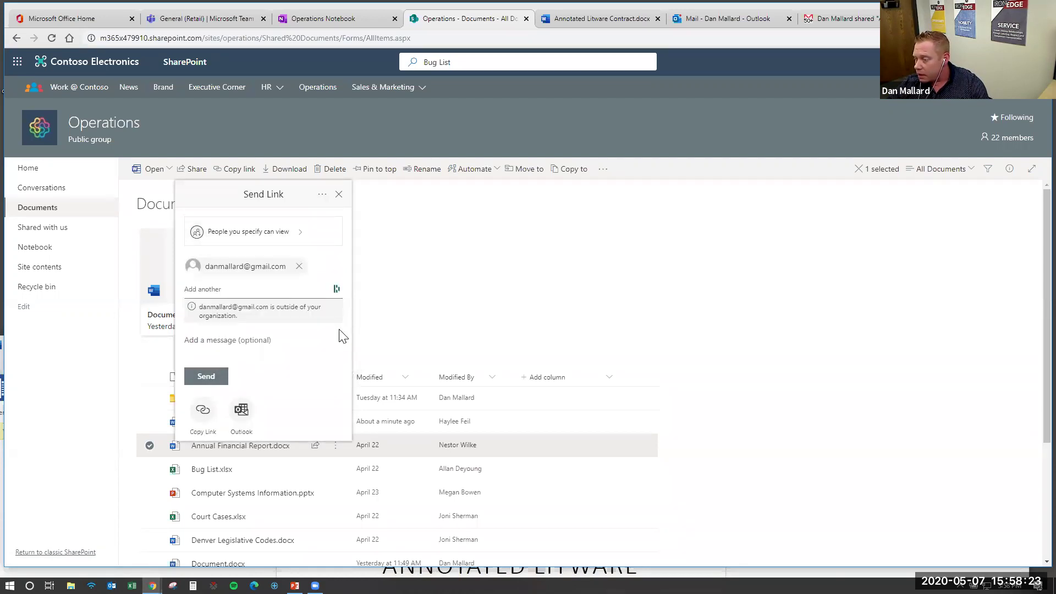
{"action": "left_click", "coordinate": [217, 377]}
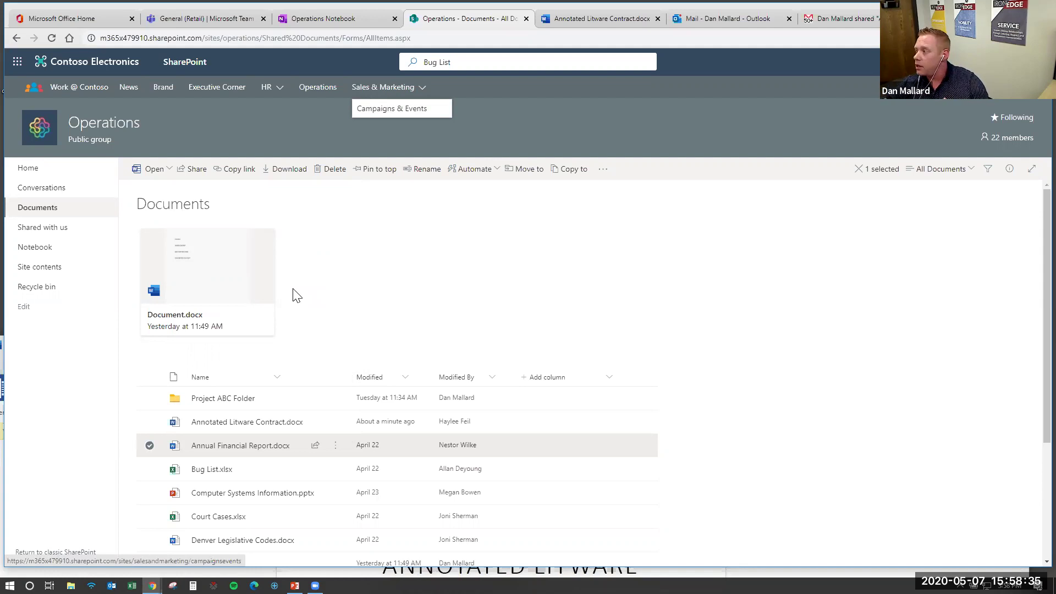
{"action": "left_click", "coordinate": [843, 19]}
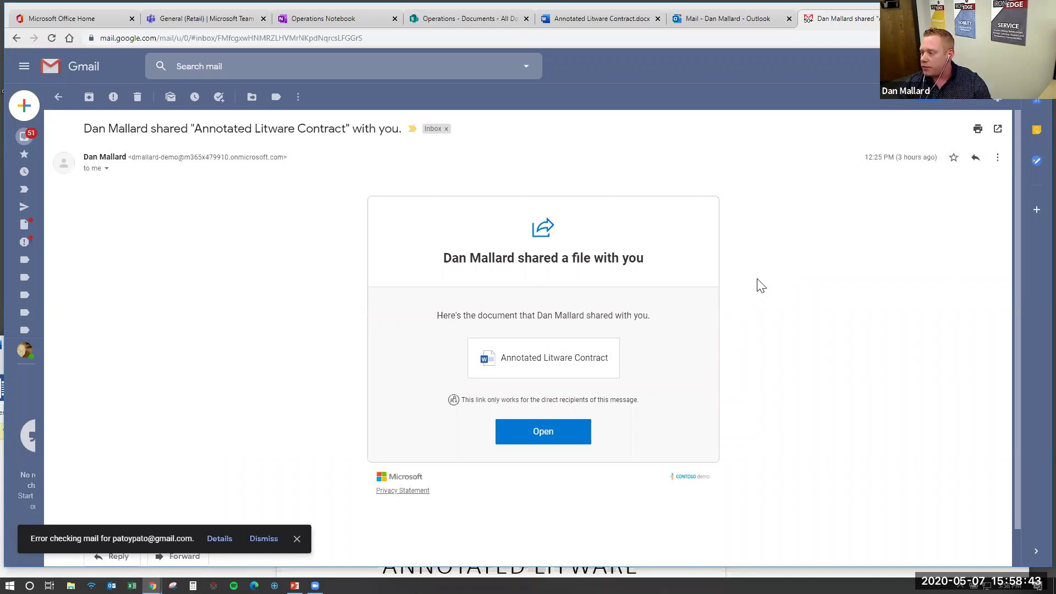
Open the shared file link from the email in a maximized incognito window
{"action": "right_click", "coordinate": [539, 440]}
{"action": "left_click", "coordinate": [592, 468]}
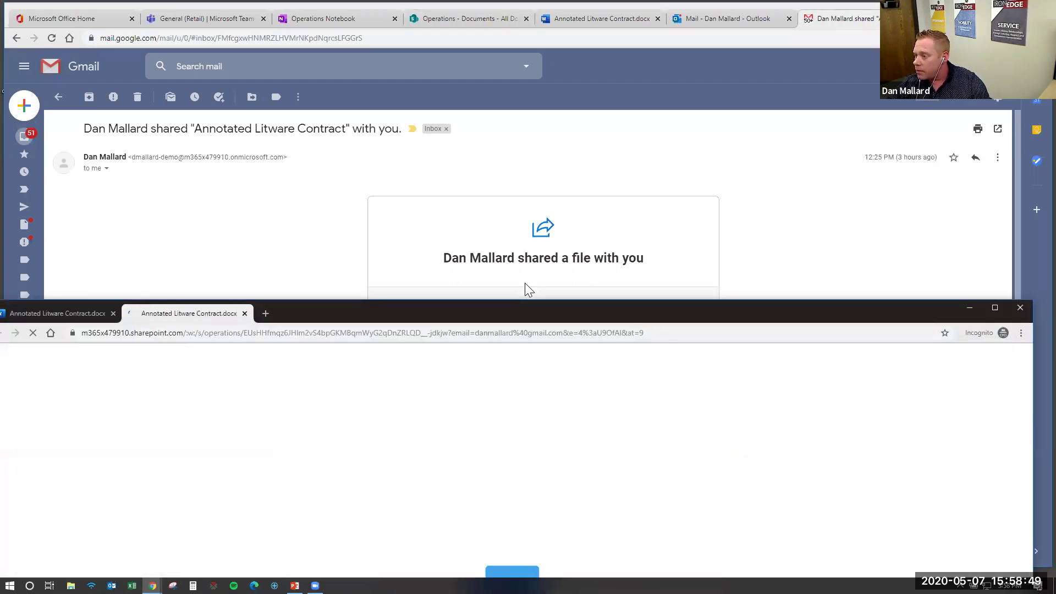
{"action": "key", "text": "super+Up"}
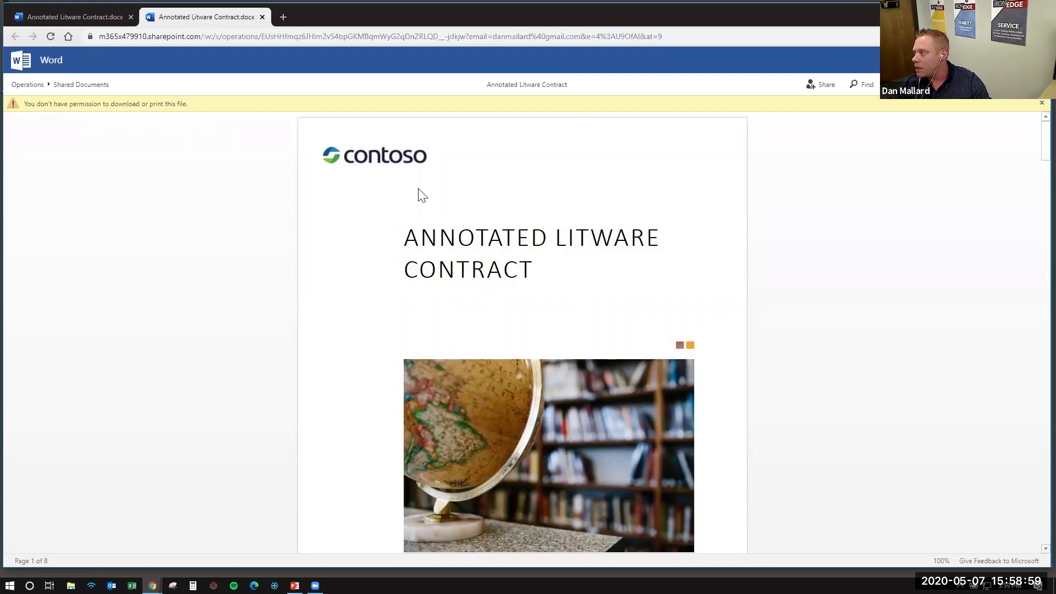
Scroll through the view-only Annotated Litware Contract, then return to the Operations - Documents tab
{"action": "scroll", "coordinate": [534, 258], "scroll_direction": "down", "scroll_amount": 8}
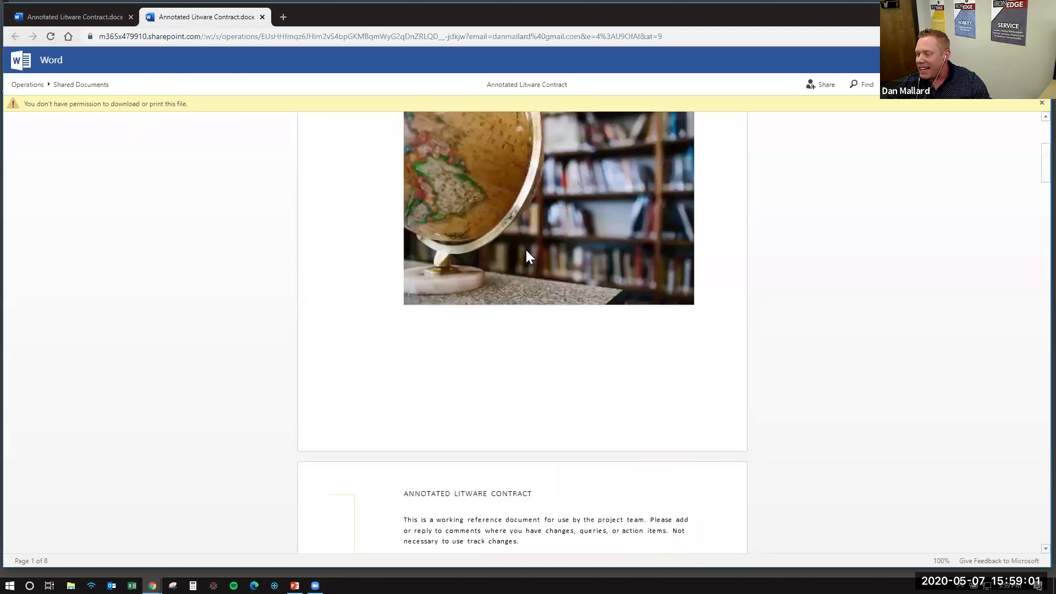
{"action": "scroll", "coordinate": [528, 254], "scroll_direction": "down", "scroll_amount": 5}
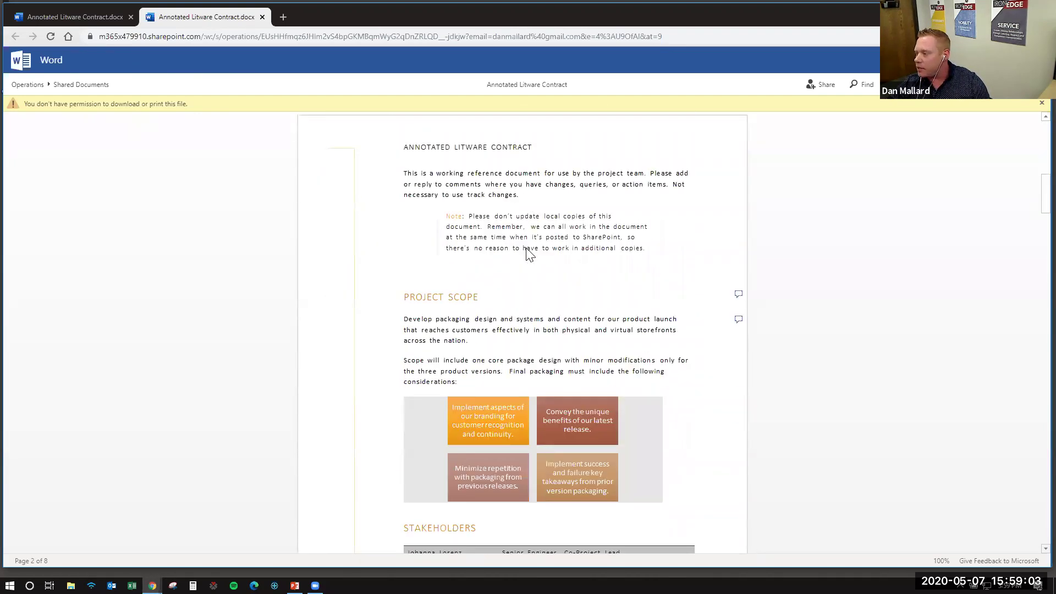
{"action": "scroll", "coordinate": [654, 217], "scroll_direction": "down", "scroll_amount": 12}
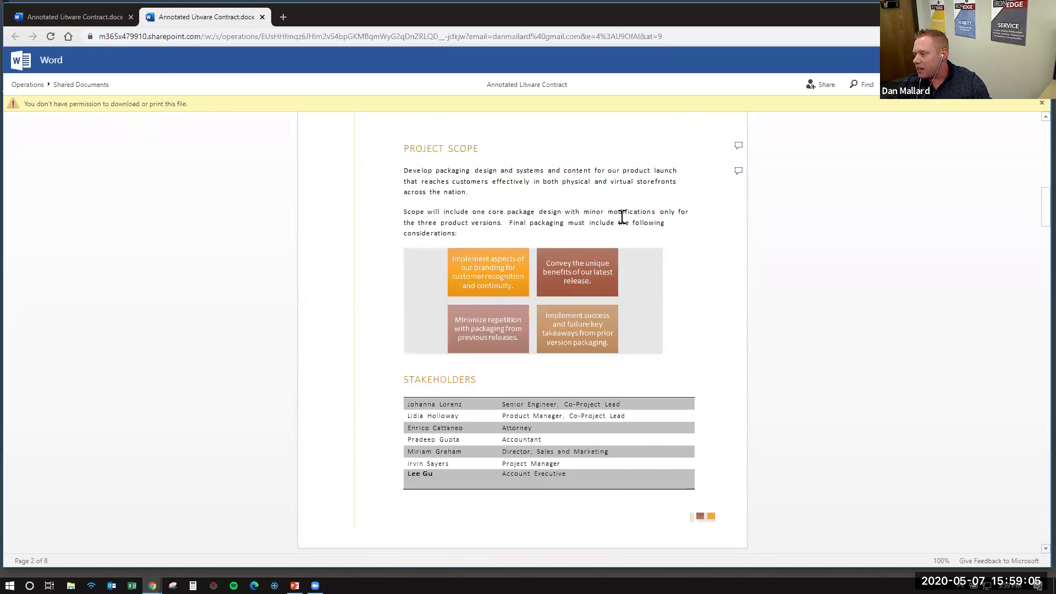
{"action": "scroll", "coordinate": [622, 217], "scroll_direction": "up", "scroll_amount": 16}
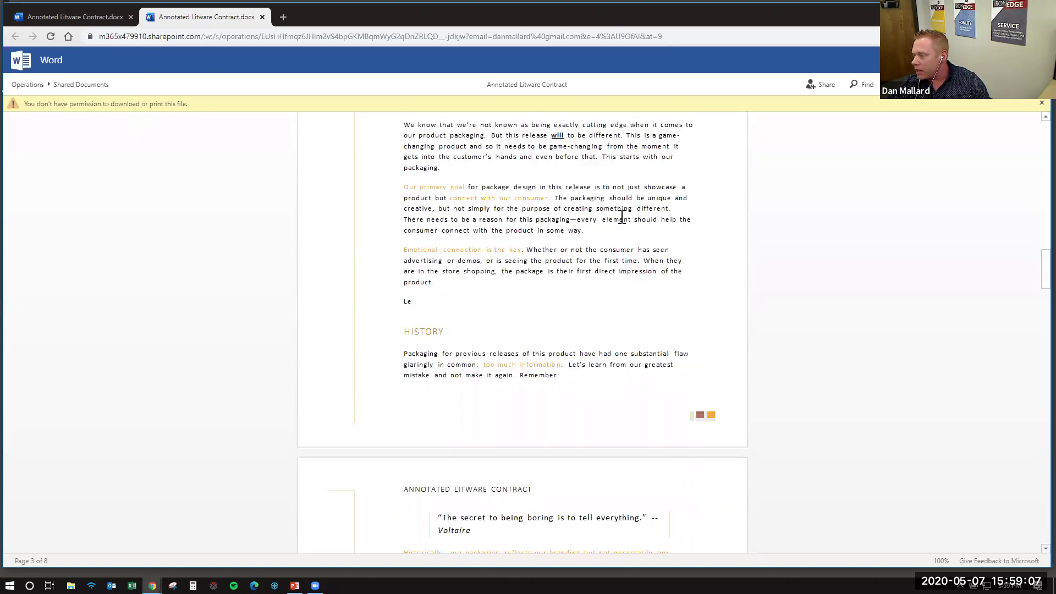
{"action": "scroll", "coordinate": [624, 222], "scroll_direction": "up", "scroll_amount": 7}
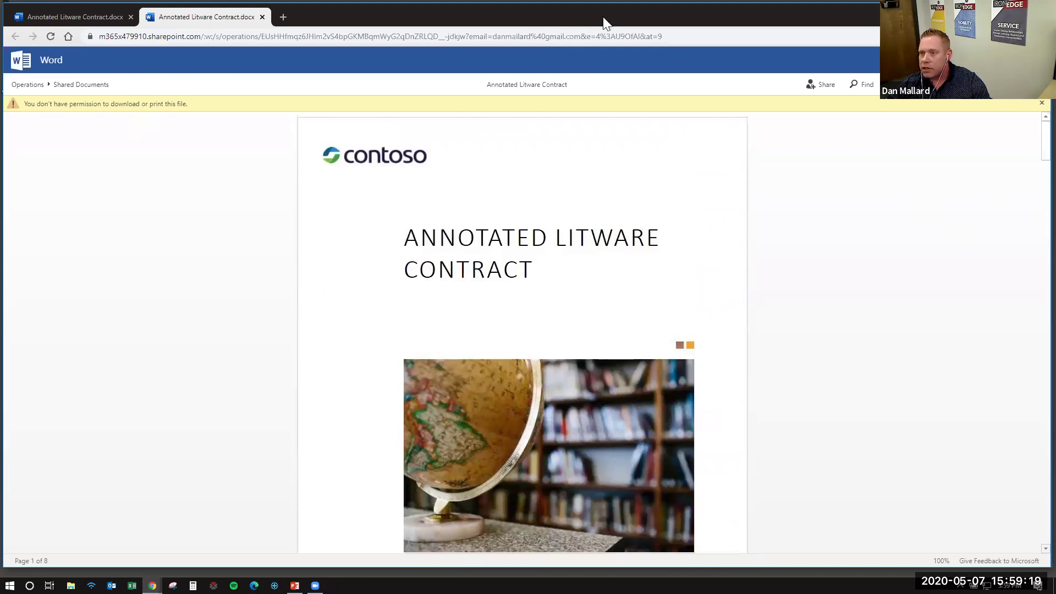
{"action": "left_click", "coordinate": [993, 8]}
{"action": "left_click", "coordinate": [391, 21]}
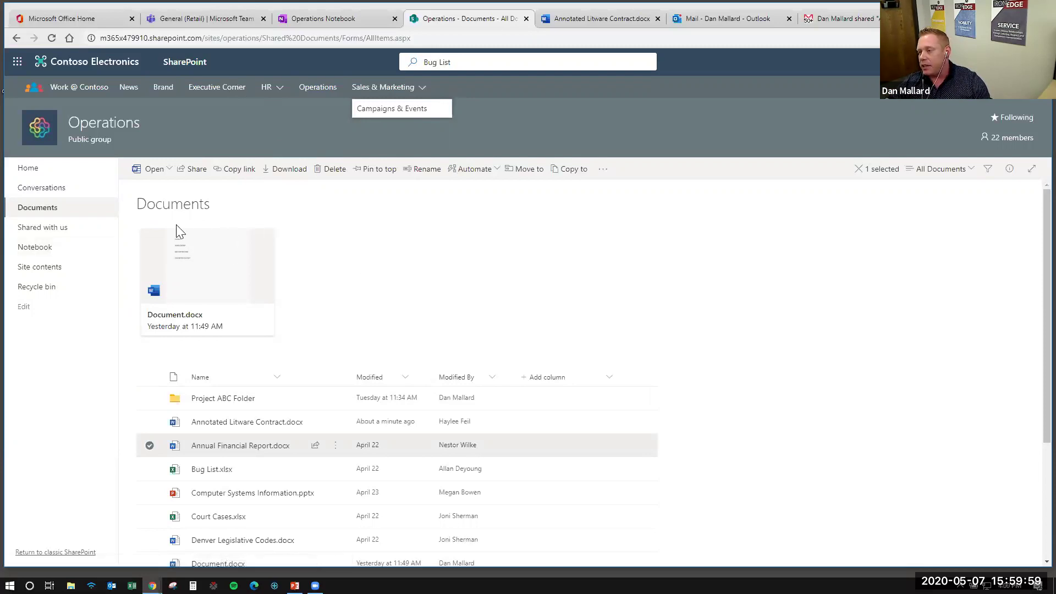
Open the Operations group's Notebook from the left navigation
{"action": "left_click", "coordinate": [36, 248]}
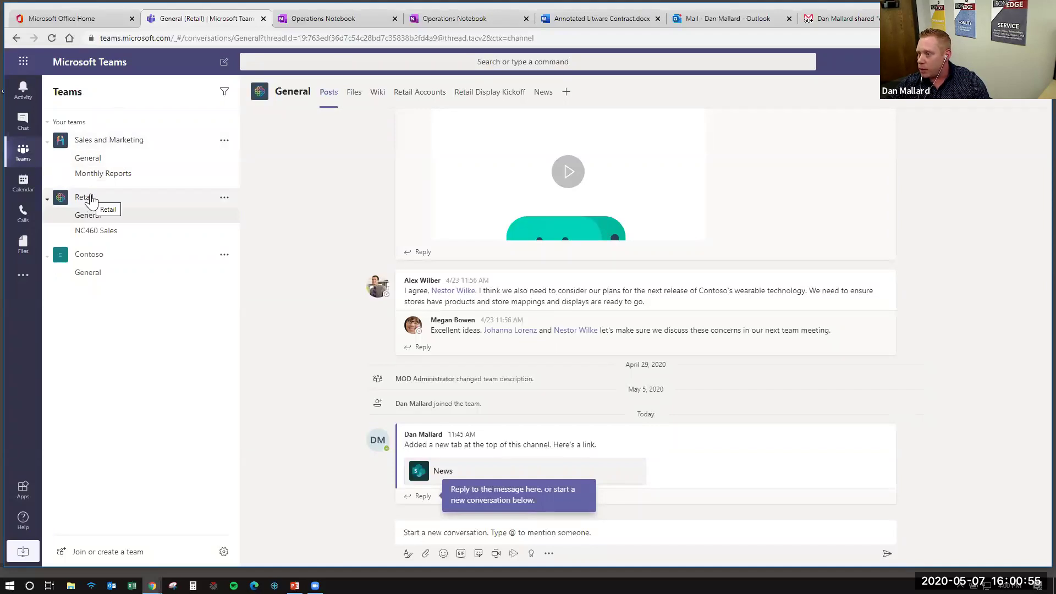
View the Ops Project Spaceship Design notebook page, then go back twice to the Operations Documents library
{"action": "left_click", "coordinate": [438, 19]}
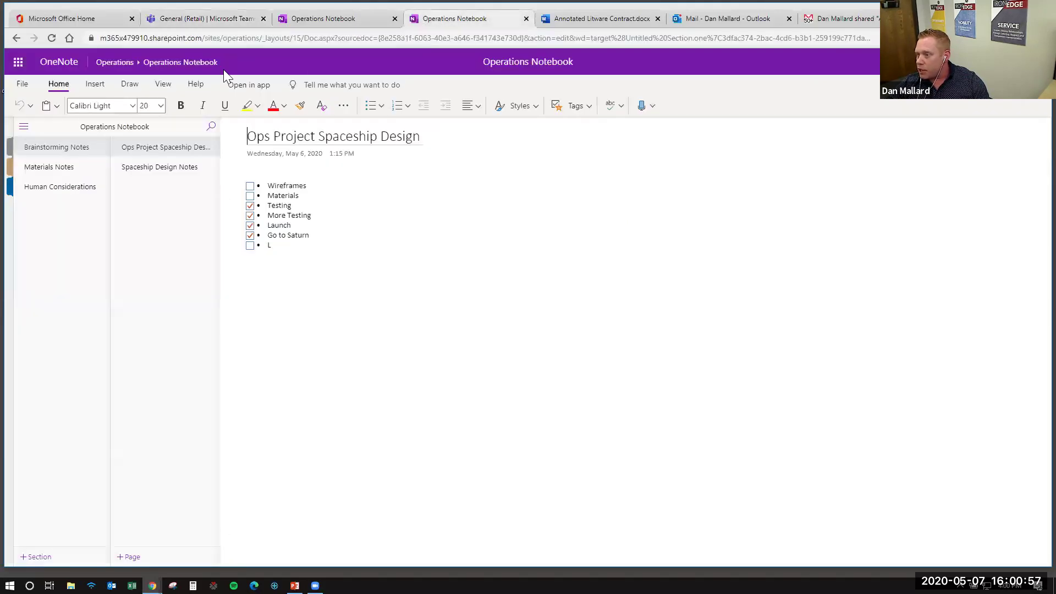
{"action": "left_click", "coordinate": [18, 39]}
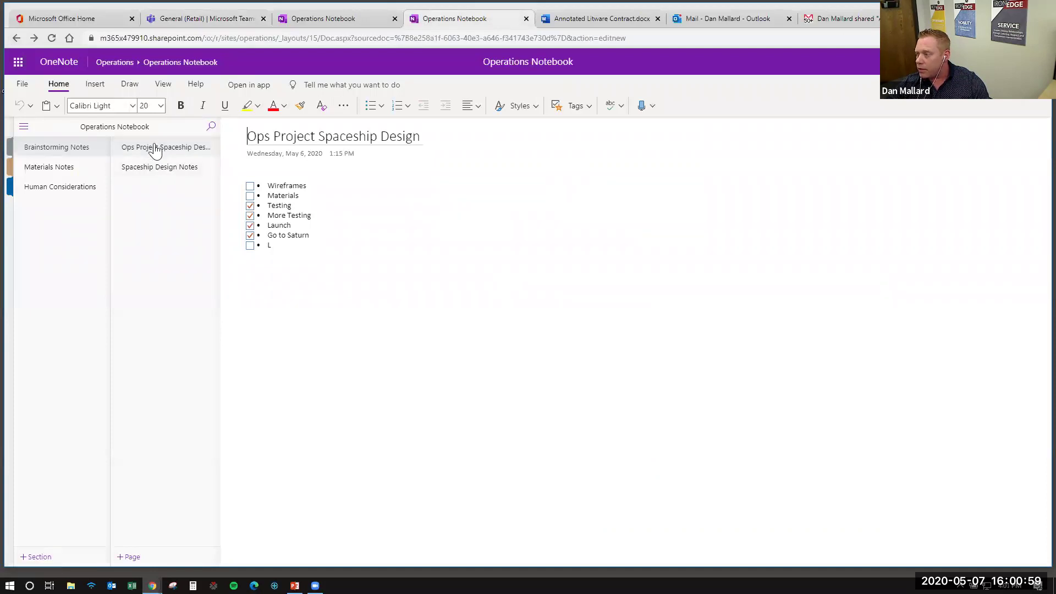
{"action": "left_click", "coordinate": [18, 38]}
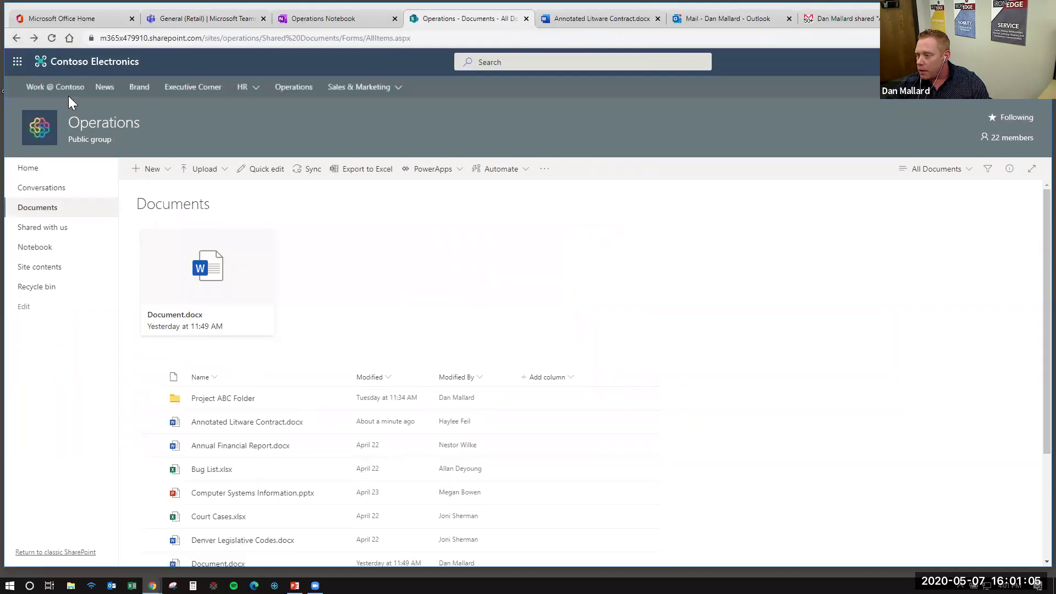
Open the General folder in the Retail site's Documents library, then return to the Teams tab
{"action": "left_click", "coordinate": [176, 67]}
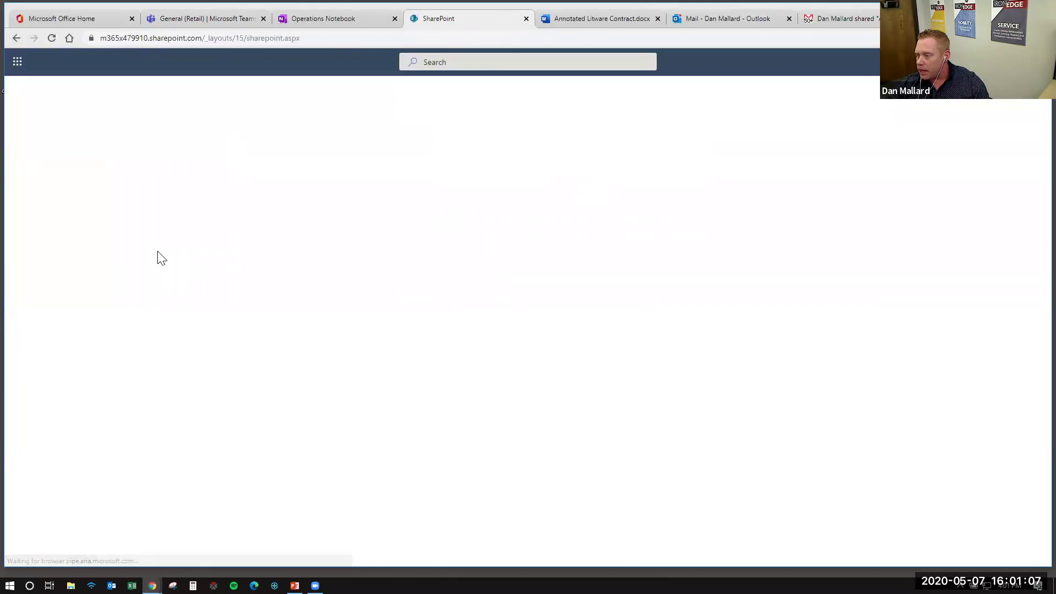
{"action": "left_click", "coordinate": [35, 220]}
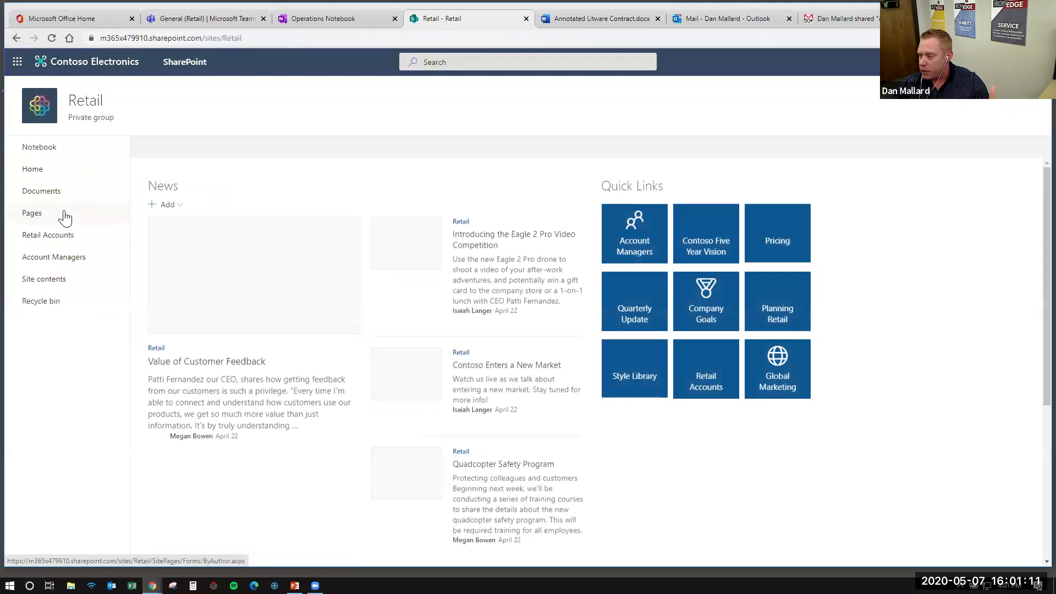
{"action": "left_click", "coordinate": [45, 193]}
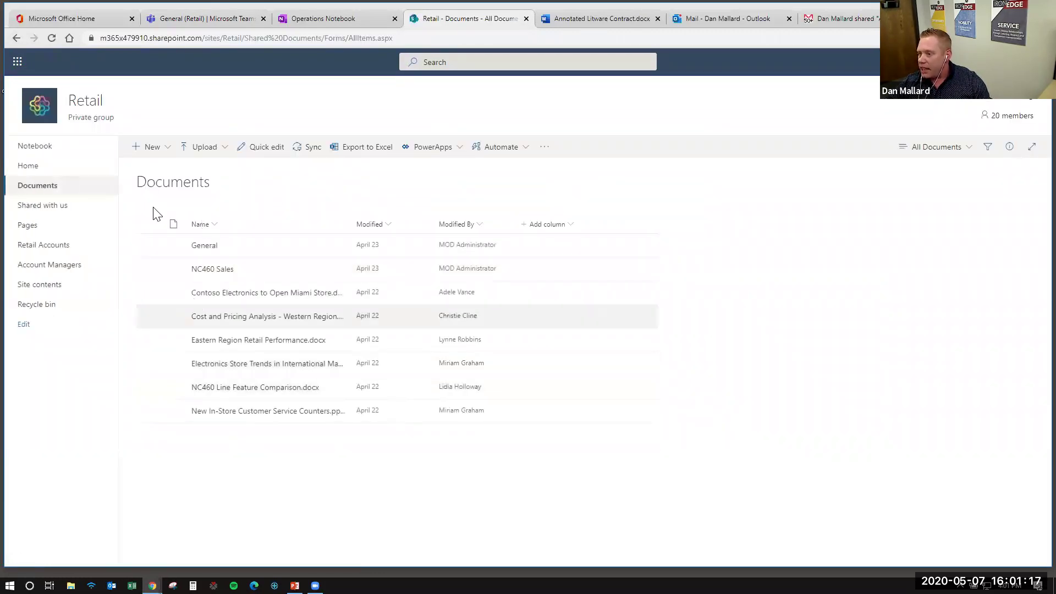
{"action": "left_click", "coordinate": [205, 246]}
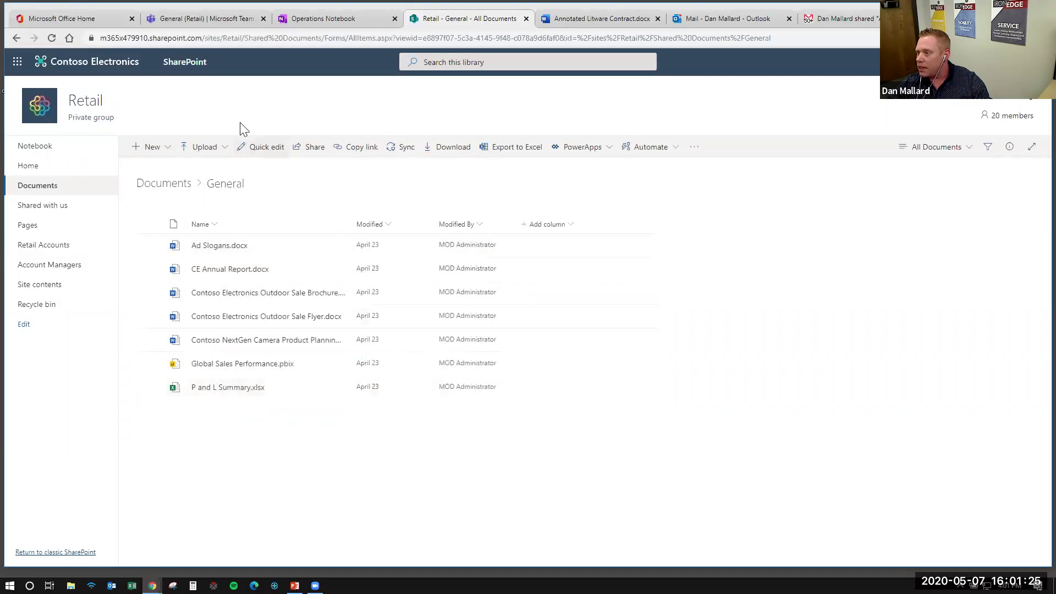
{"action": "left_click", "coordinate": [202, 22]}
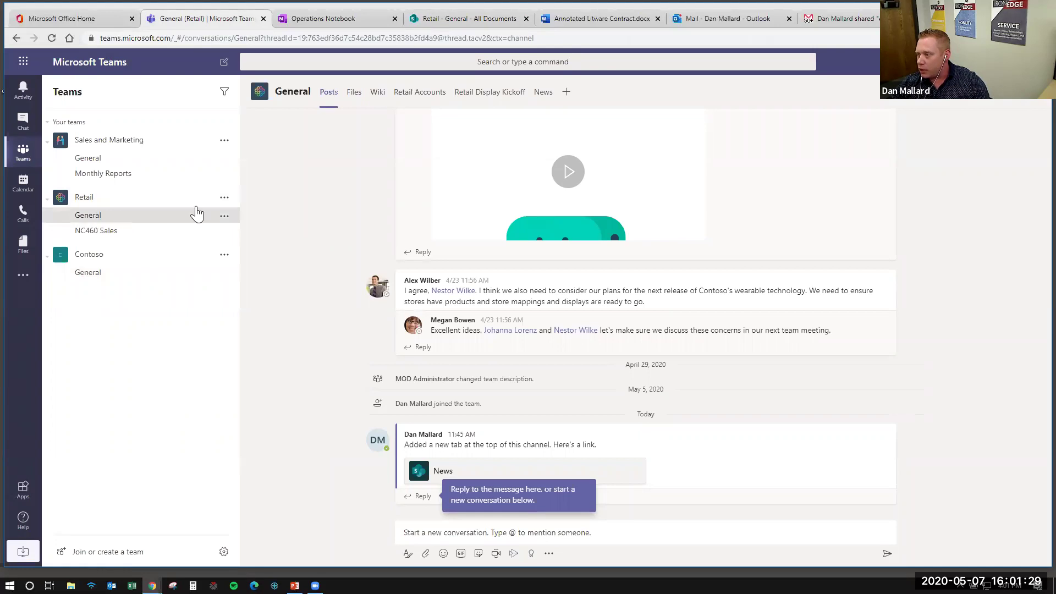
Open the Retail Accounts list and select the Northwind Capitol Hill and AdventureWorks rows
{"action": "left_click", "coordinate": [356, 94]}
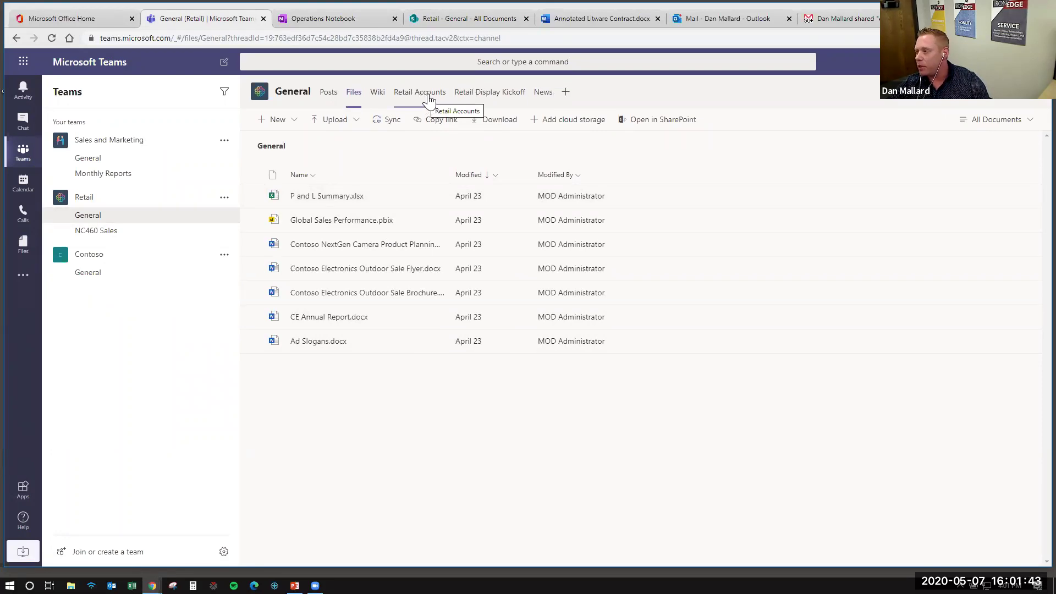
{"action": "left_click", "coordinate": [433, 95]}
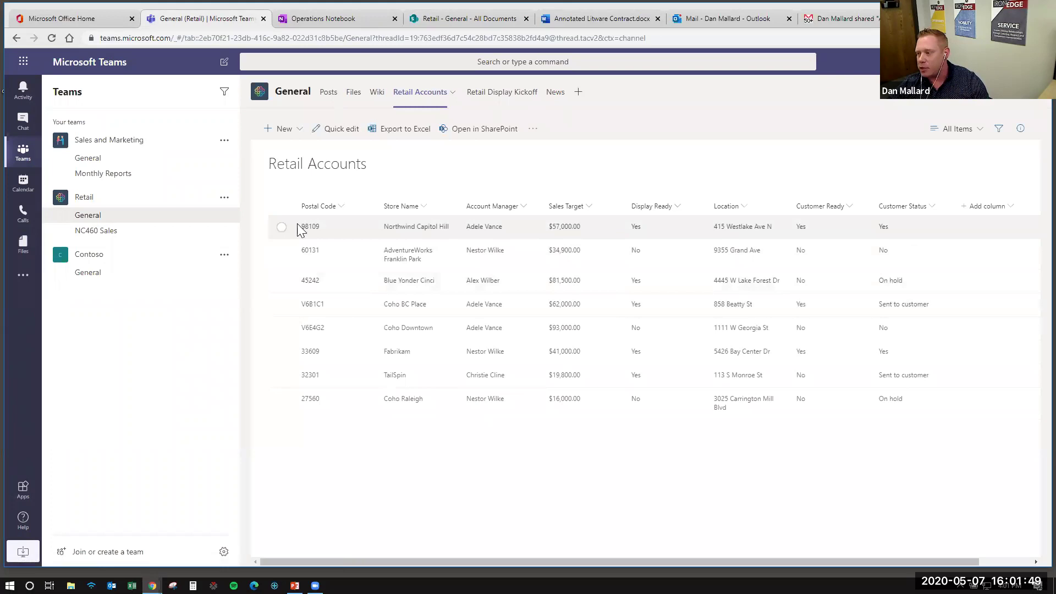
{"action": "left_click", "coordinate": [282, 226]}
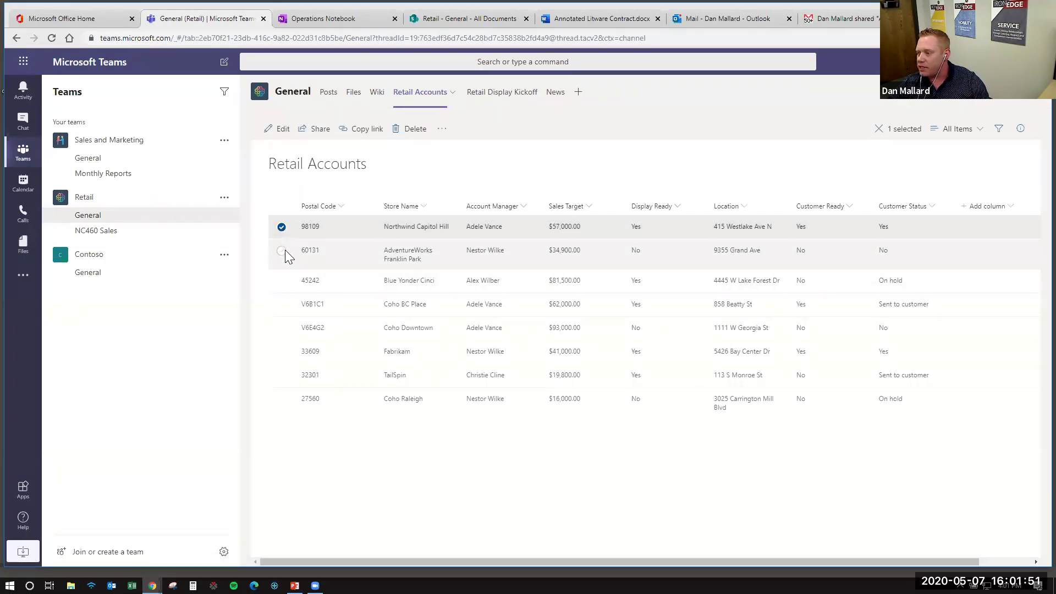
{"action": "left_click", "coordinate": [285, 250]}
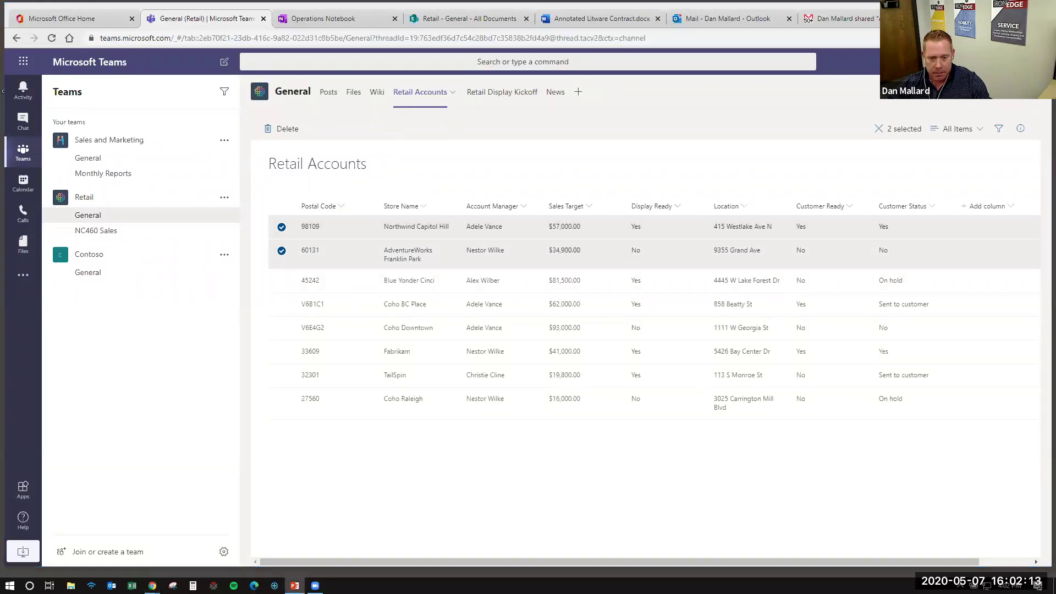
Present the IronEdge Product Tour slideshow to the closing slide, then step back to Call to Action
{"action": "key", "text": "alt+Tab"}
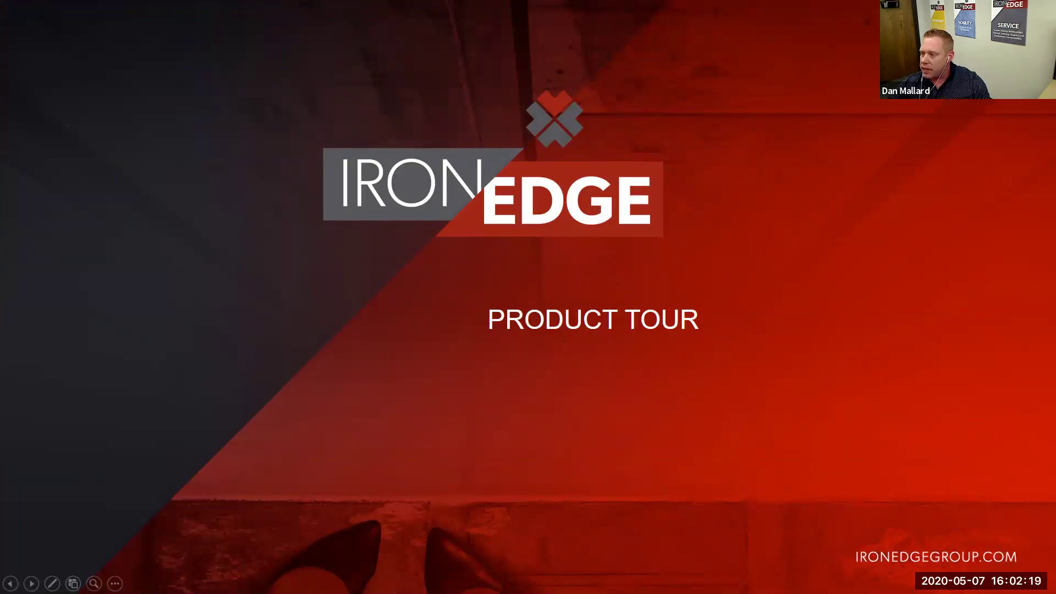
{"action": "left_click", "coordinate": [496, 189]}
{"action": "left_click", "coordinate": [496, 189]}
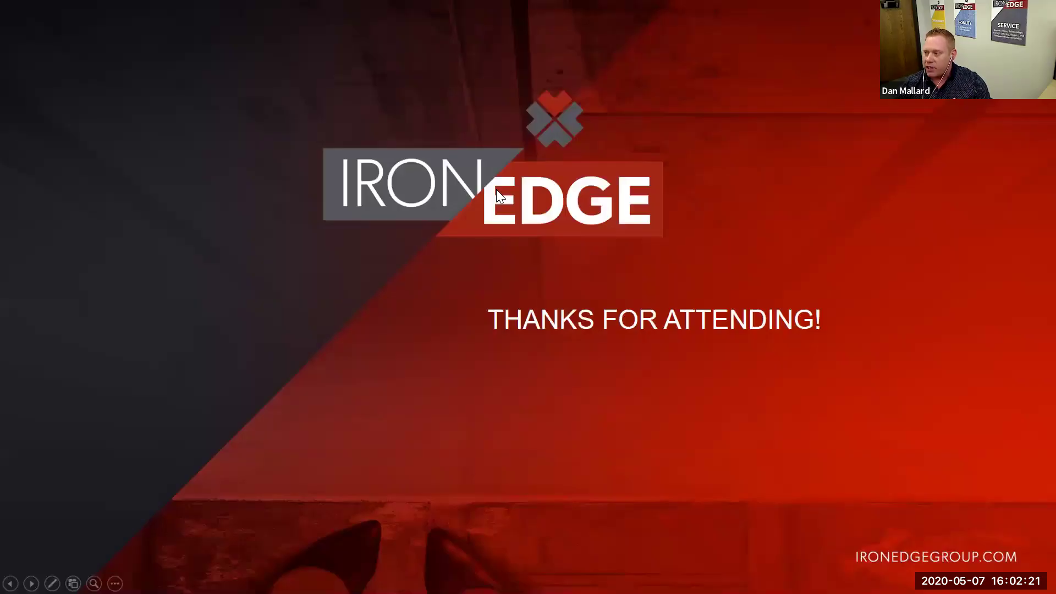
{"action": "key", "text": "Left"}
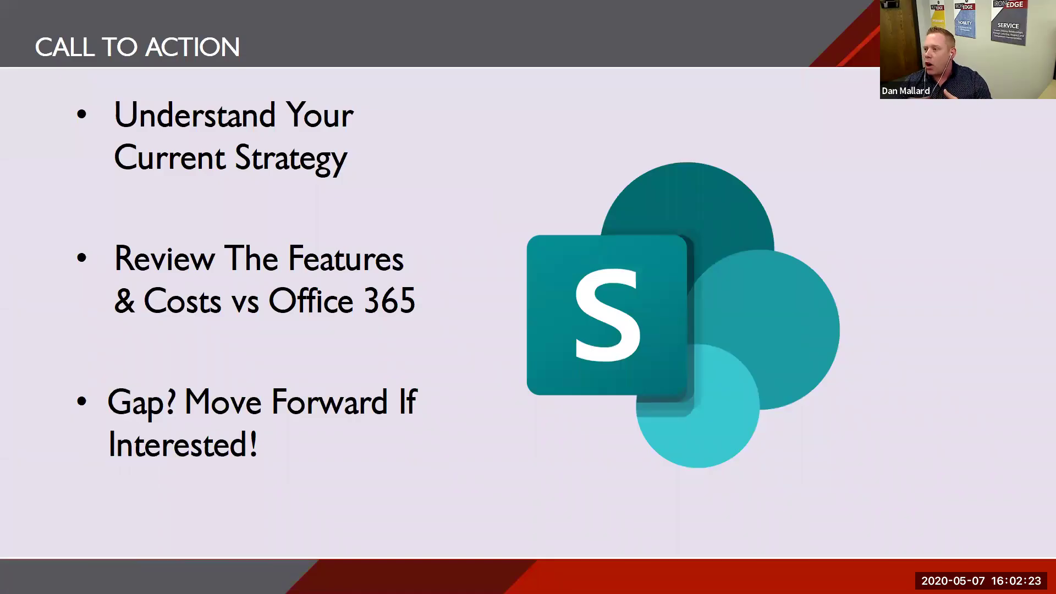